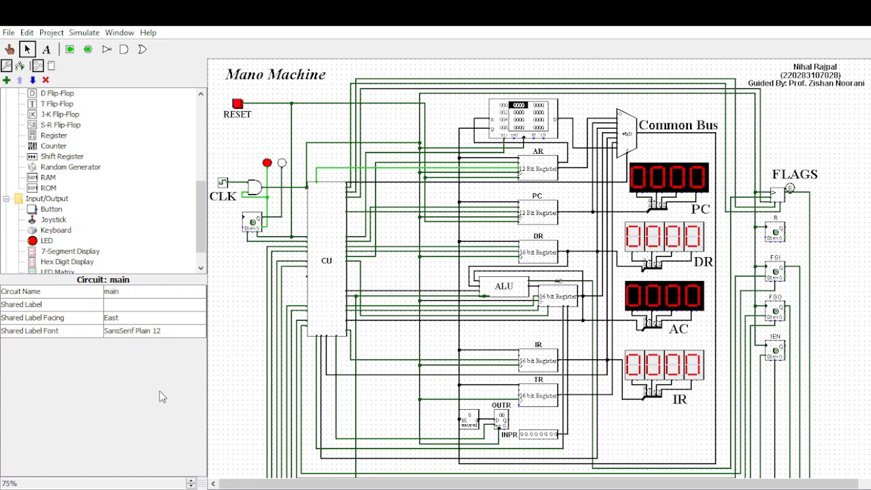
Delete the unconnected 8-bit register above the CU block in the main circuit.
double_click(191, 481)
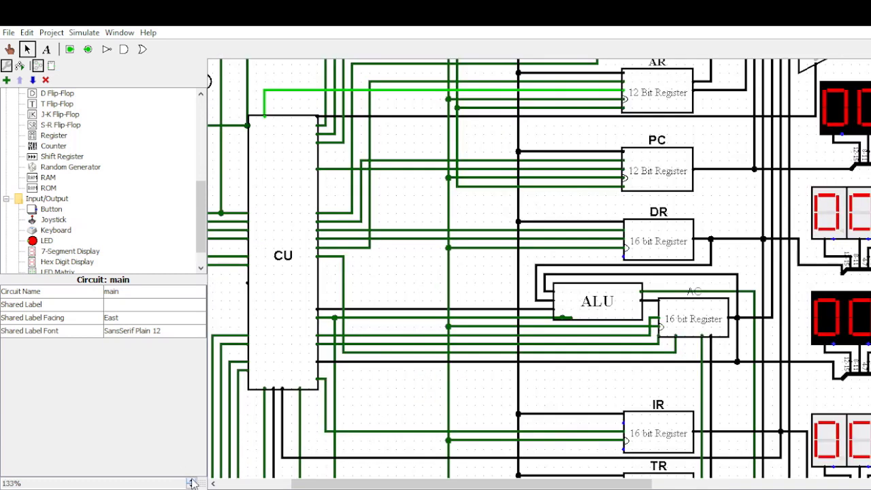
scroll(704, 259, "up", 6)
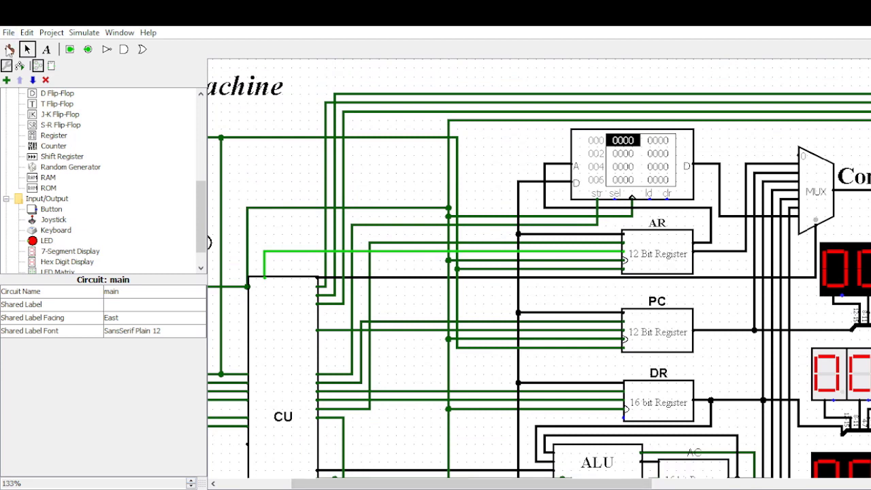
left_click(8, 49)
left_click(661, 255)
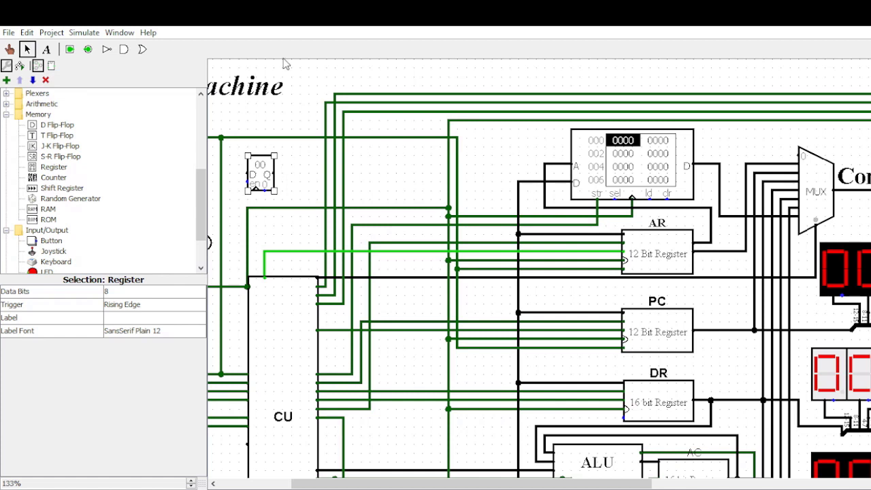
key("Delete")
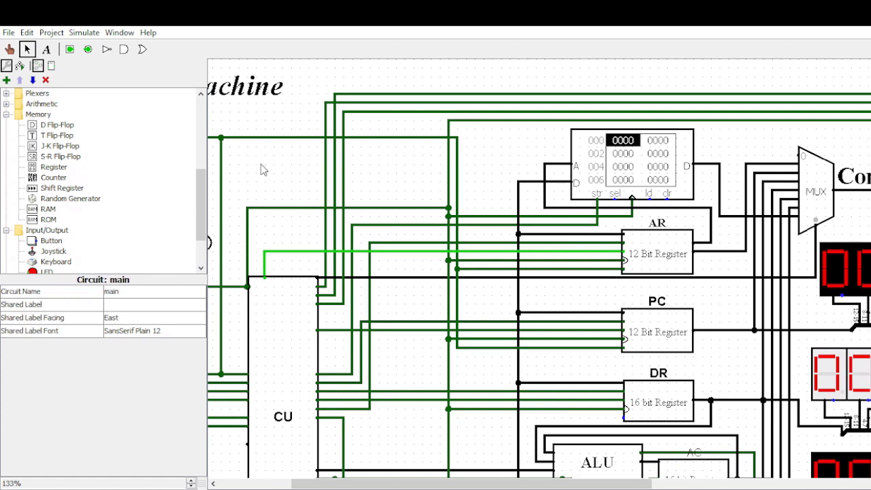
Check the INR input of the AR block and open the block's internal circuit.
scroll(669, 210, "down", 3)
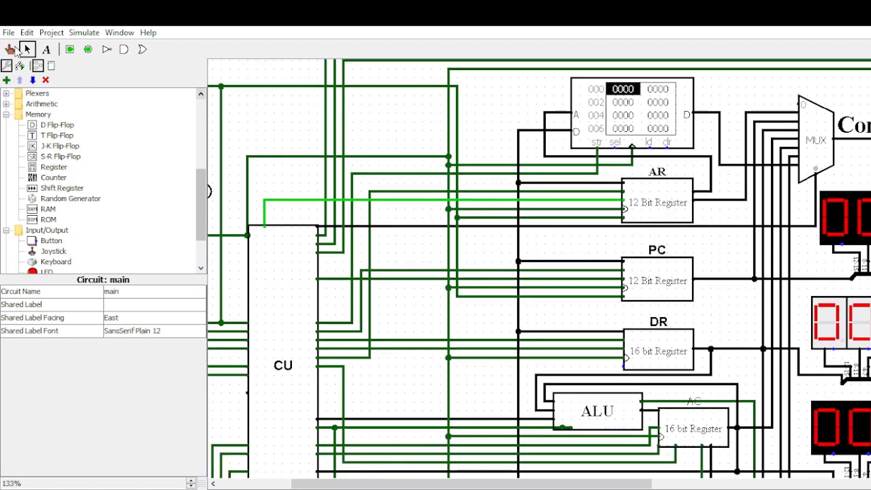
left_click(9, 49)
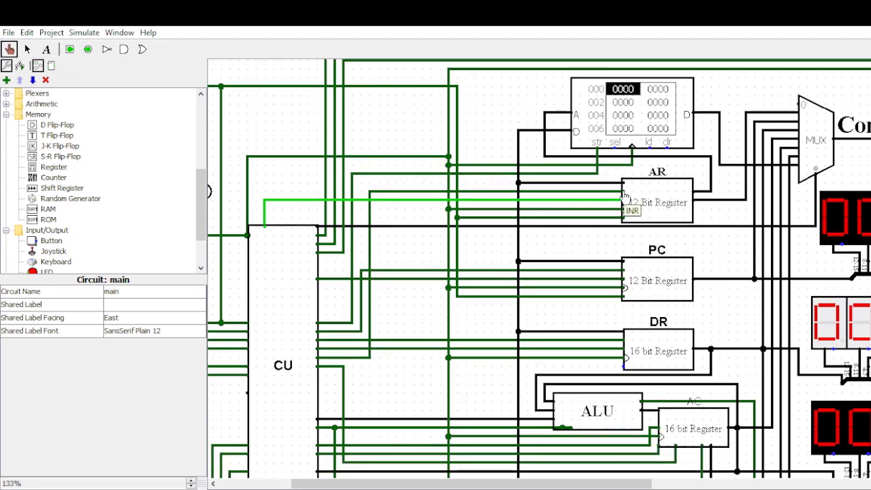
left_click(27, 49)
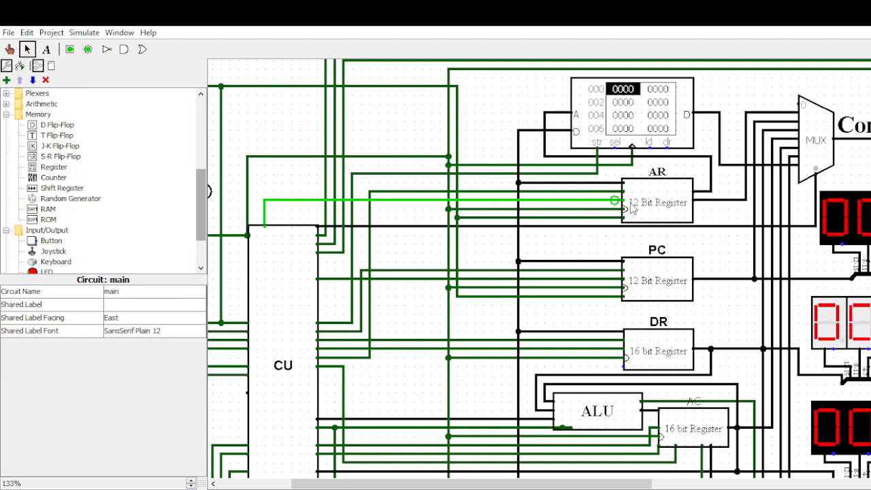
left_click(9, 49)
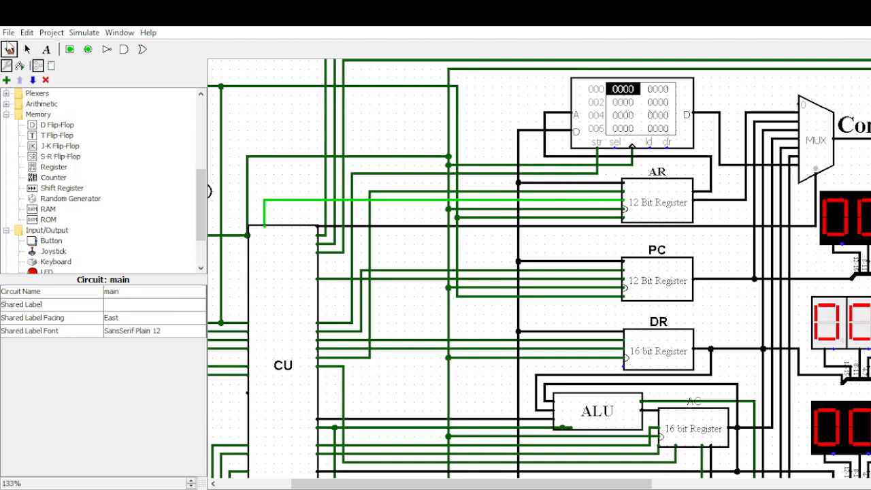
left_click(657, 209)
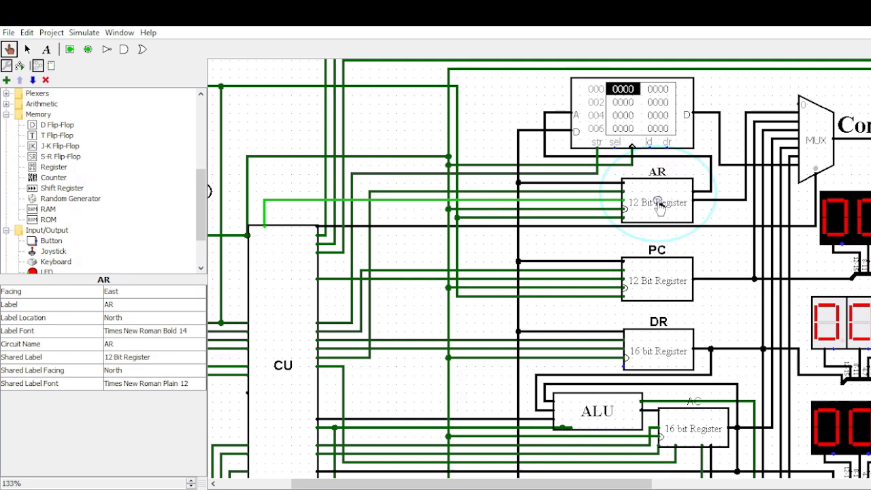
left_click(658, 203)
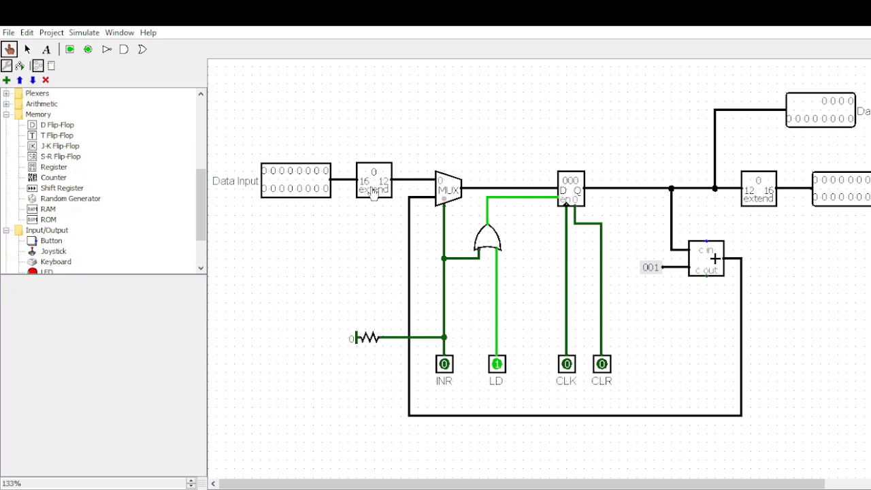
Probe the wire from AR's data input, and return to the main circuit to probe the bus feeding AR.
left_click(400, 180)
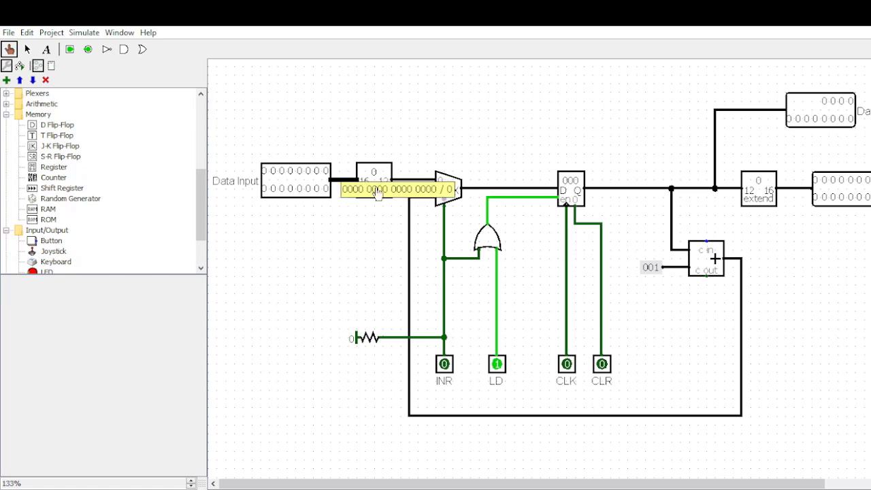
scroll(361, 258, "up", 1)
scroll(18, 172, "up", 5)
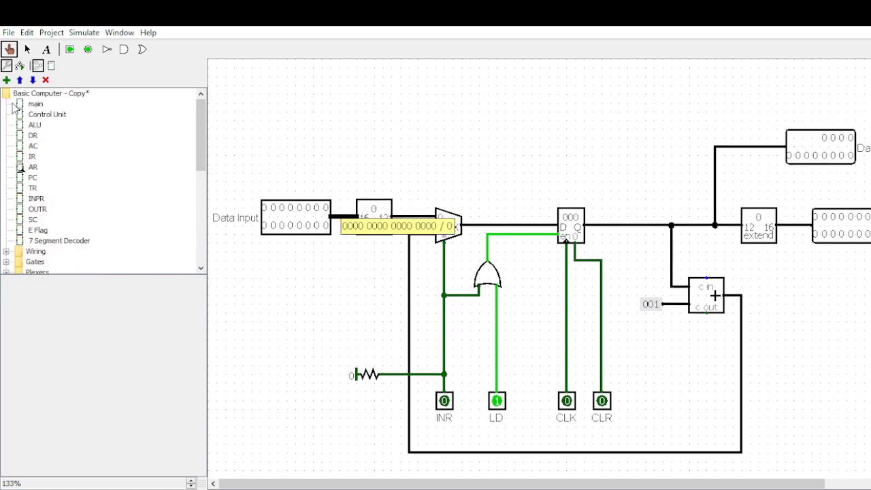
double_click(17, 106)
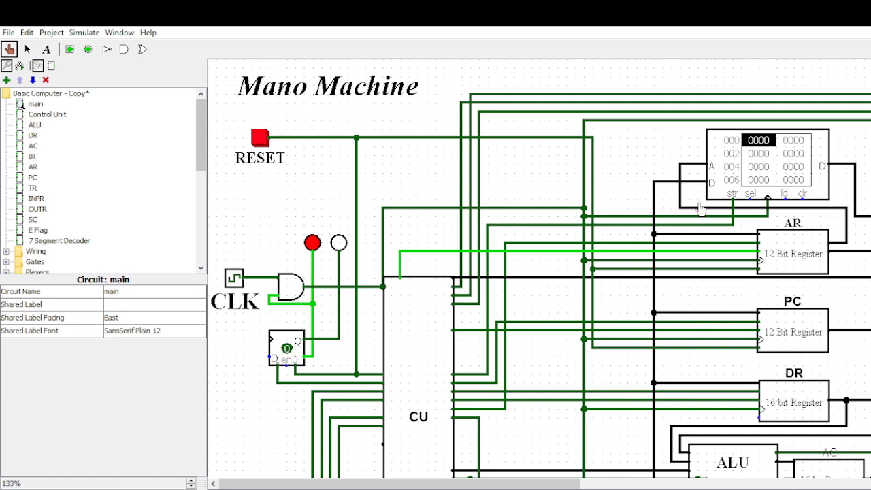
left_click(673, 235)
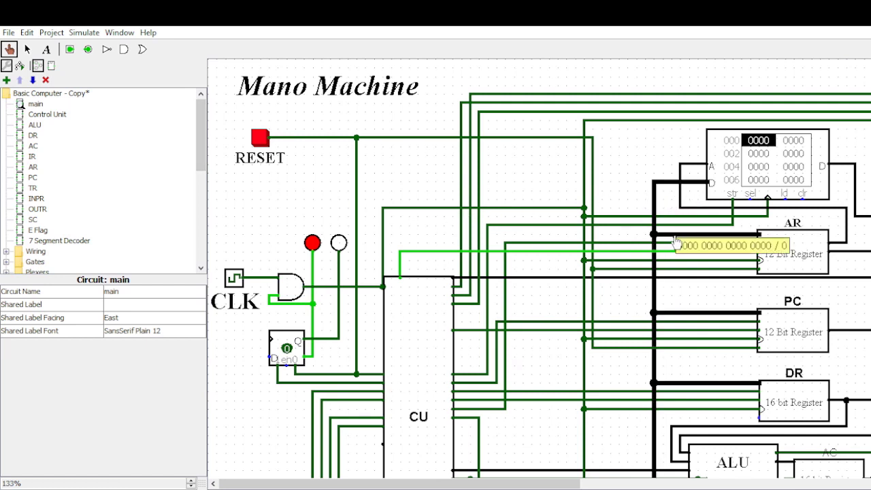
Reopen the AR circuit and probe the wires of its multiplexer, register output, 001 constant and adder.
double_click(792, 264)
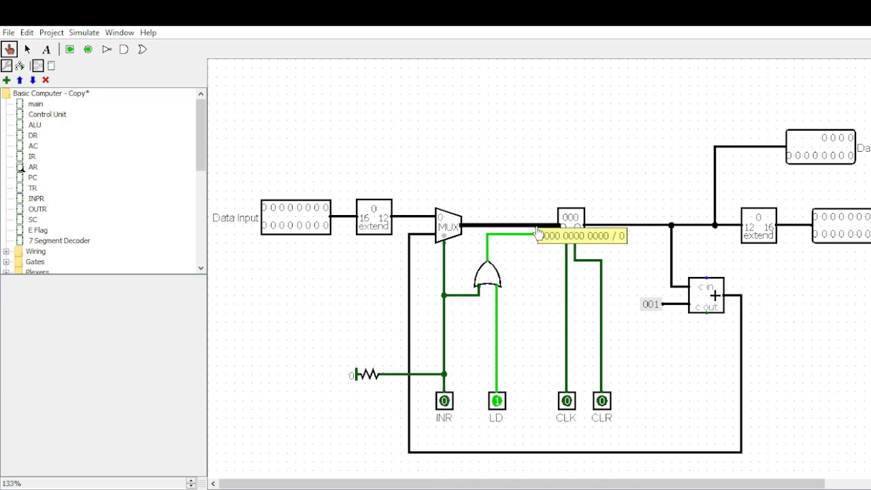
scroll(681, 347, "down", 2)
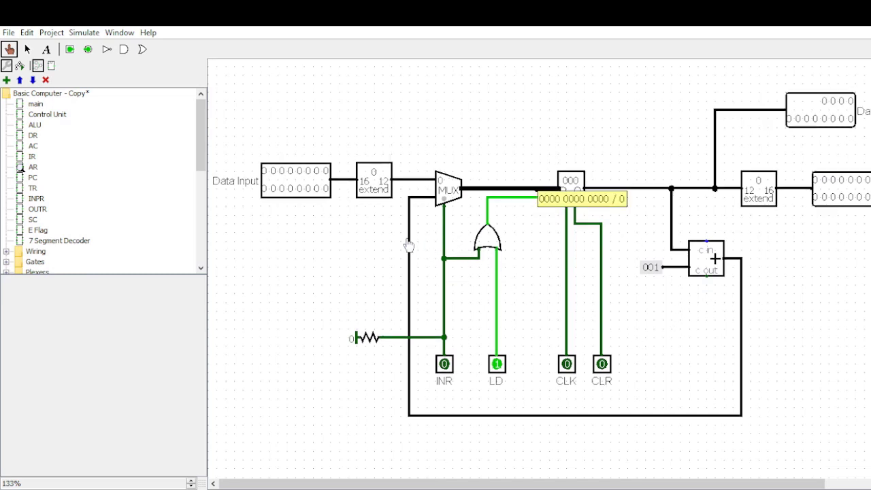
left_click(417, 199)
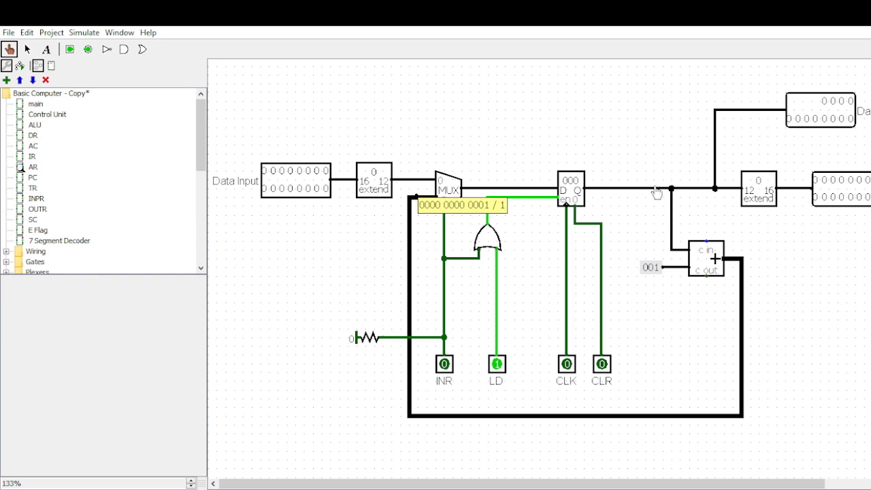
left_click(627, 198)
left_click(621, 197)
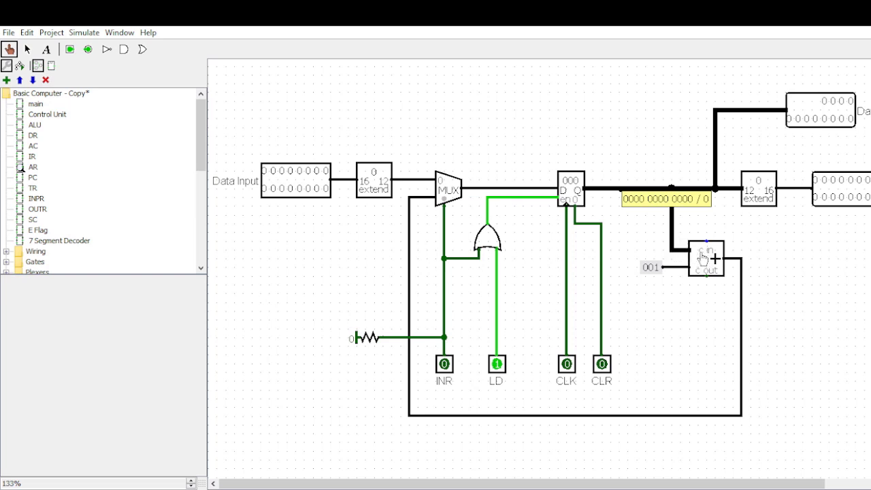
left_click(671, 273)
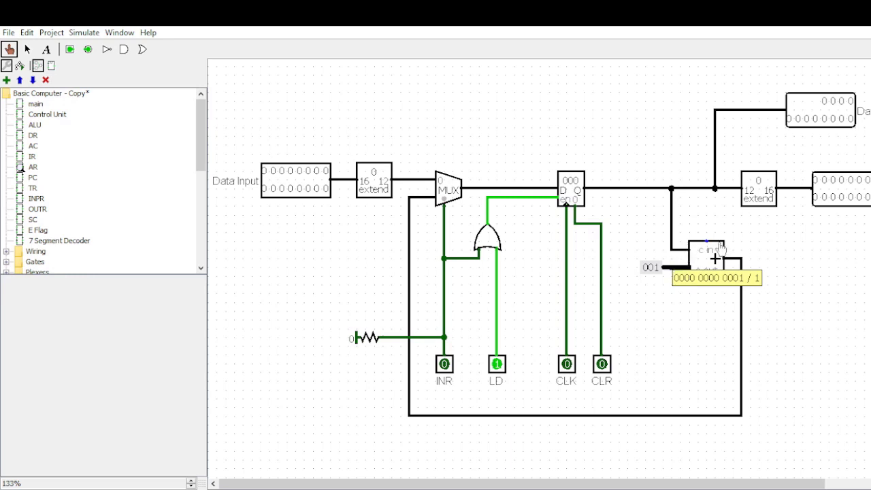
left_click(740, 260)
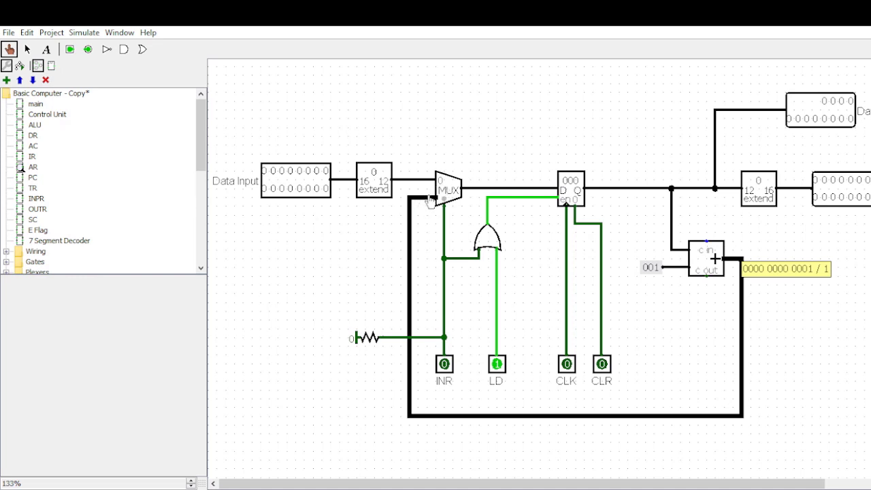
Switch the INR pin to 1 and back to 0, probing the multiplexer output in each state.
left_click(444, 366)
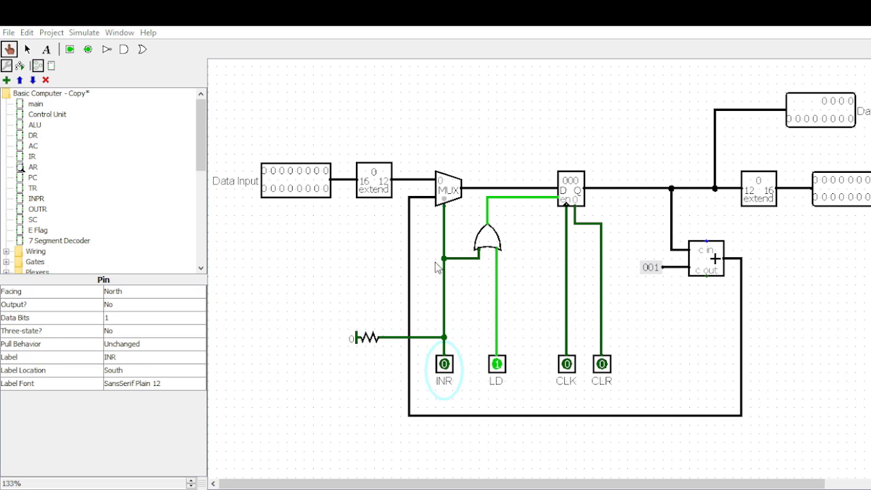
key("1")
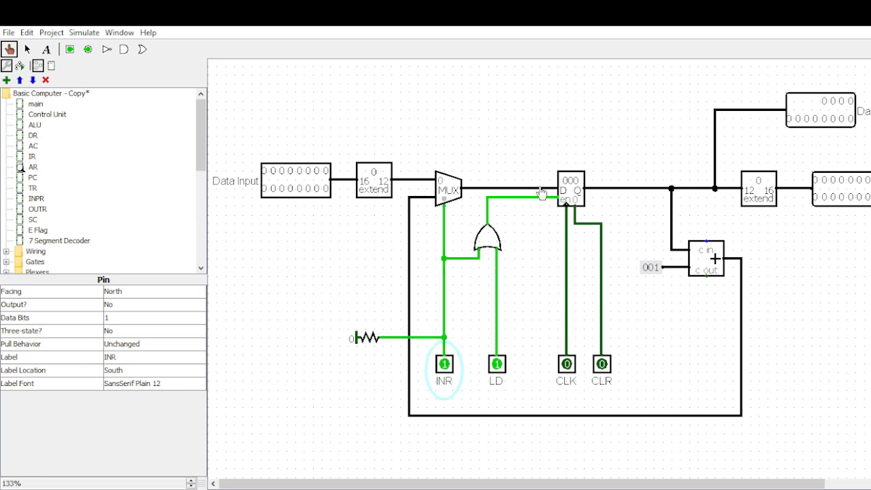
left_click(552, 190)
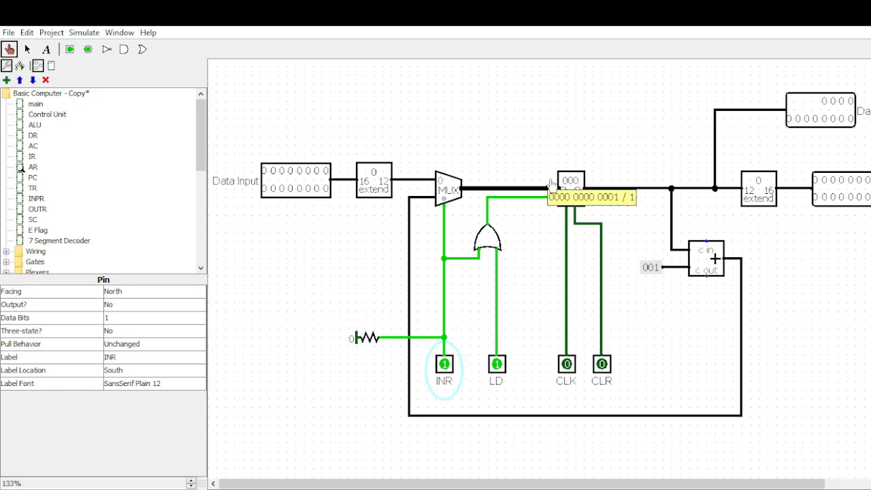
left_click(444, 365)
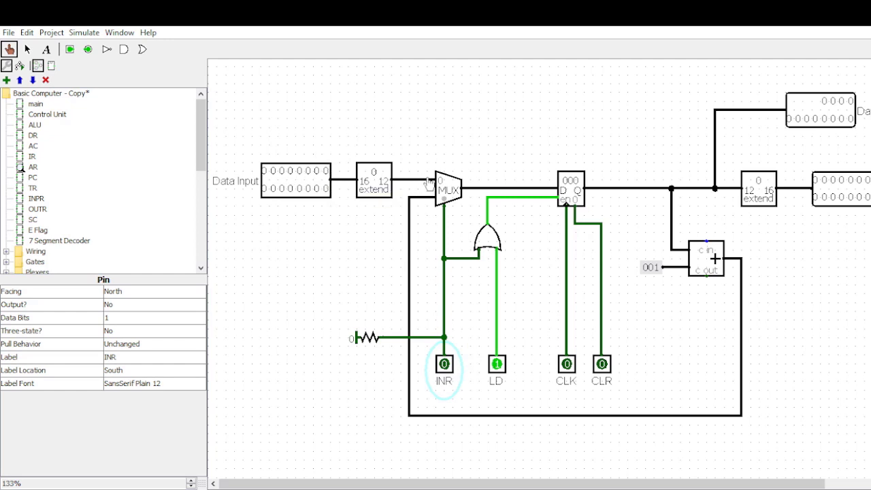
left_click(496, 195)
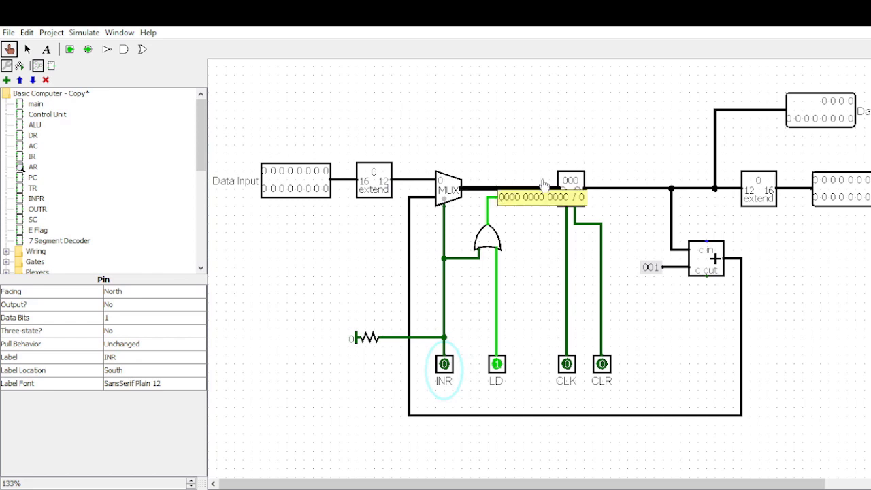
left_click(461, 368)
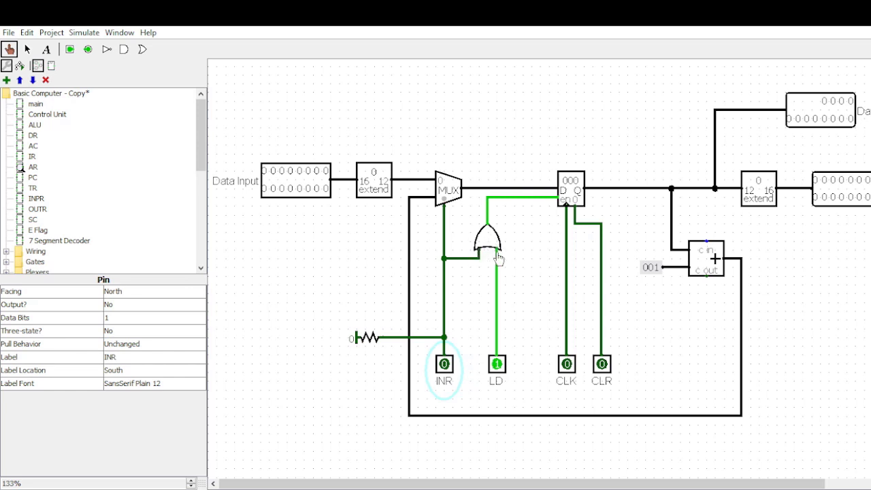
Test the OR gate's enable signal by setting LD to 0, switching INR to 1 and back to 0, and restoring LD to 1.
left_click(497, 365)
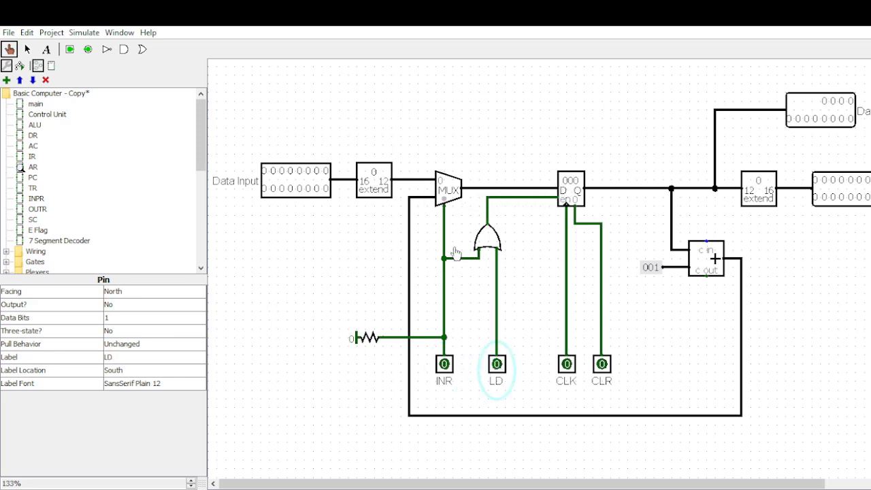
left_click(443, 366)
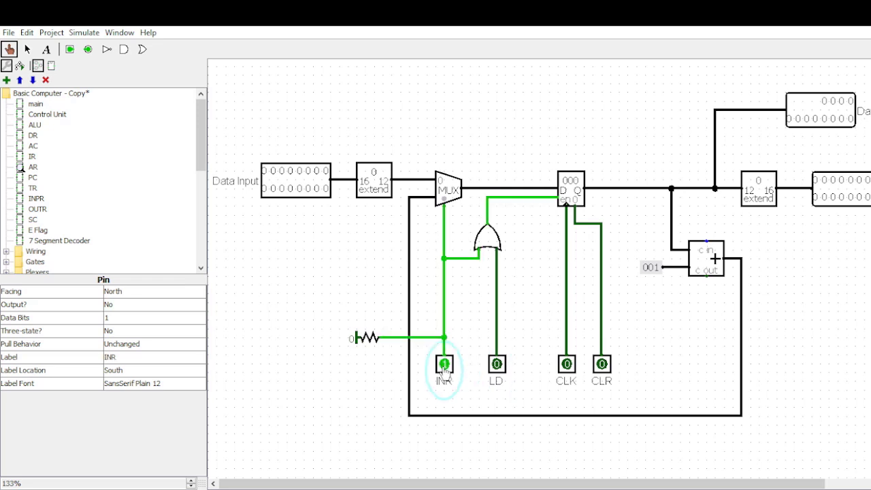
left_click(444, 366)
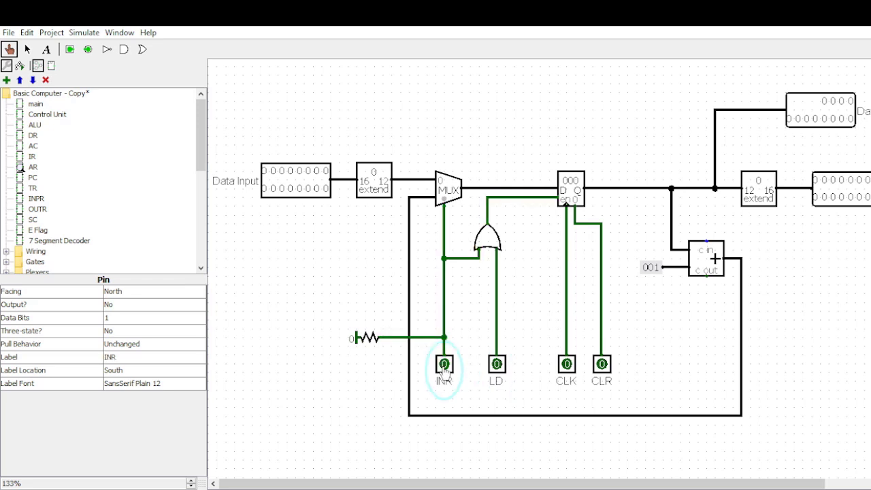
left_click(502, 371)
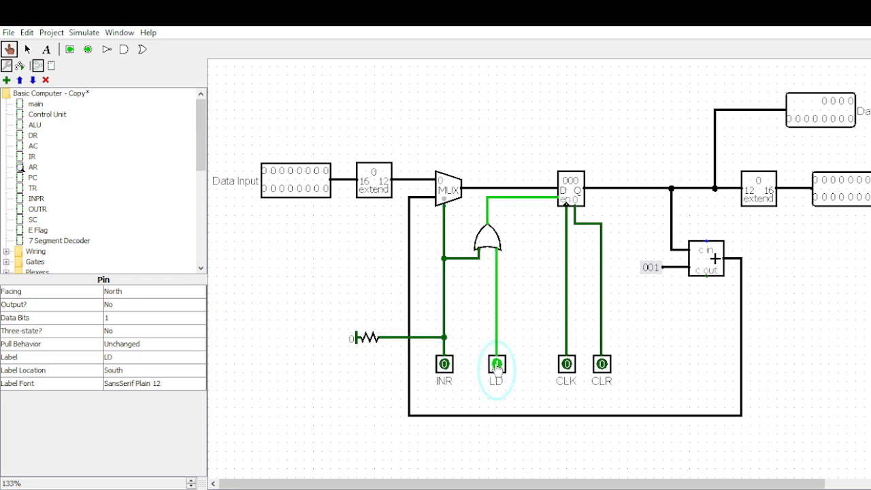
Pulse CLK once with LD at 0 and INR at 1, and probe the adder feedback wire and multiplexer output.
left_click(497, 366)
left_click(443, 365)
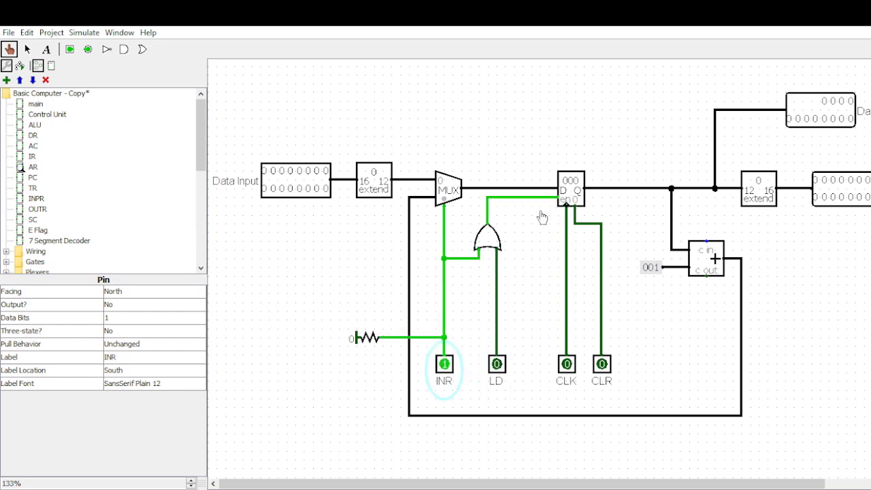
left_click(567, 365)
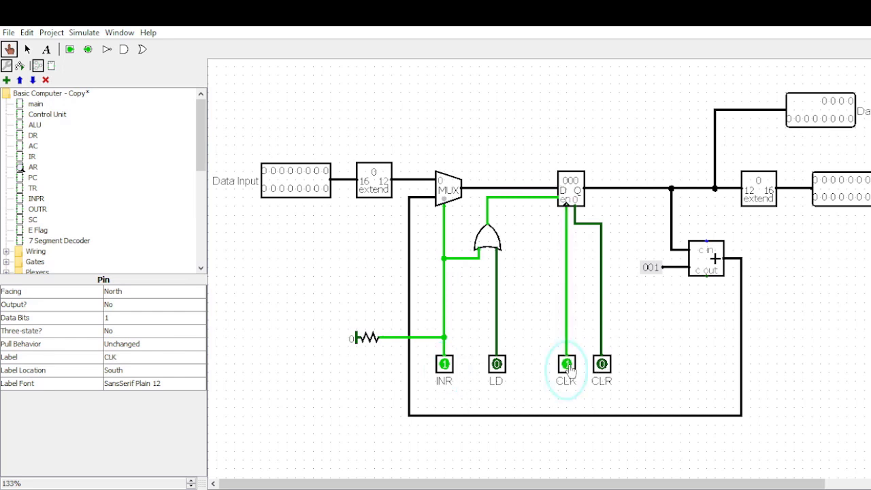
left_click(568, 366)
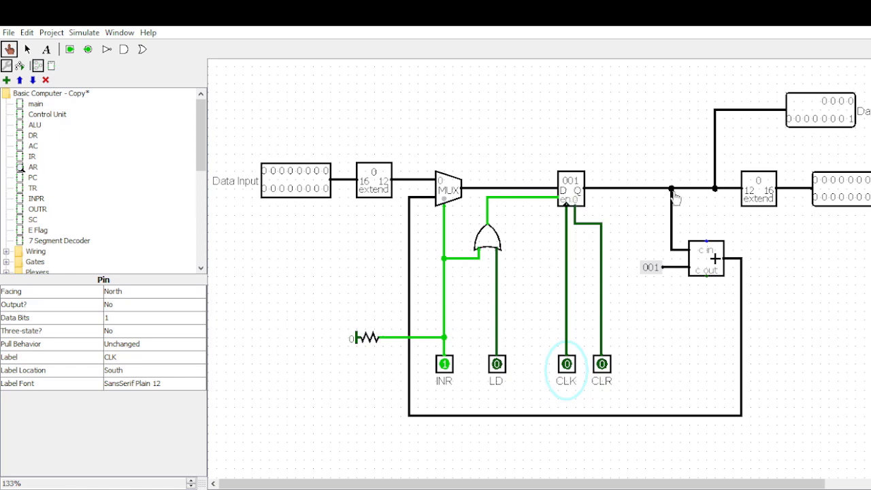
left_click(418, 200)
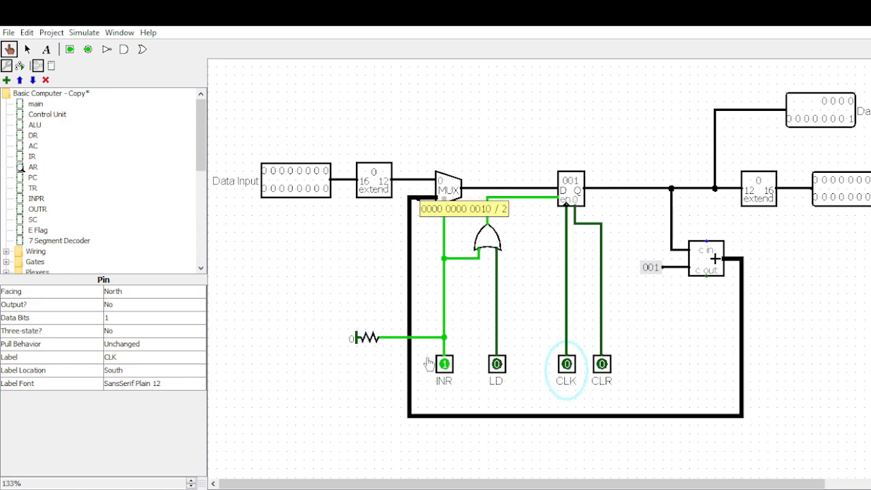
left_click(485, 193)
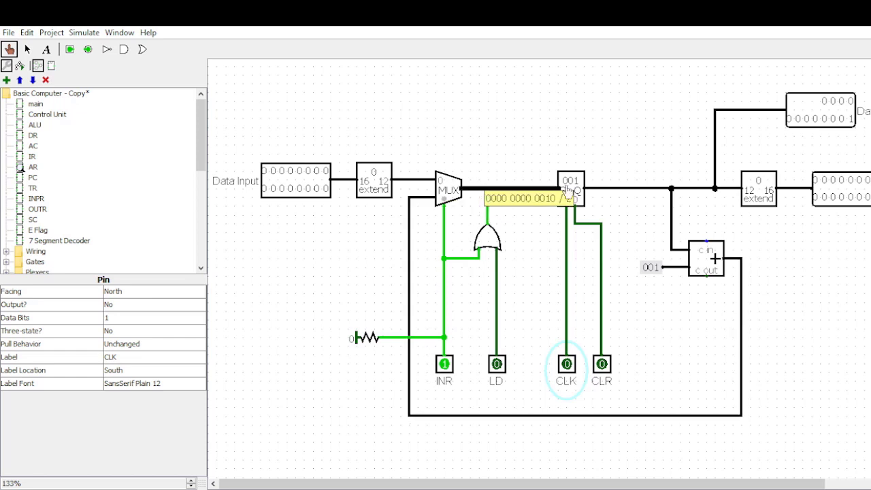
Pulse CLK once with INR at 1 to increment the register, and set INR back to 0.
left_click(567, 365)
left_click(567, 365)
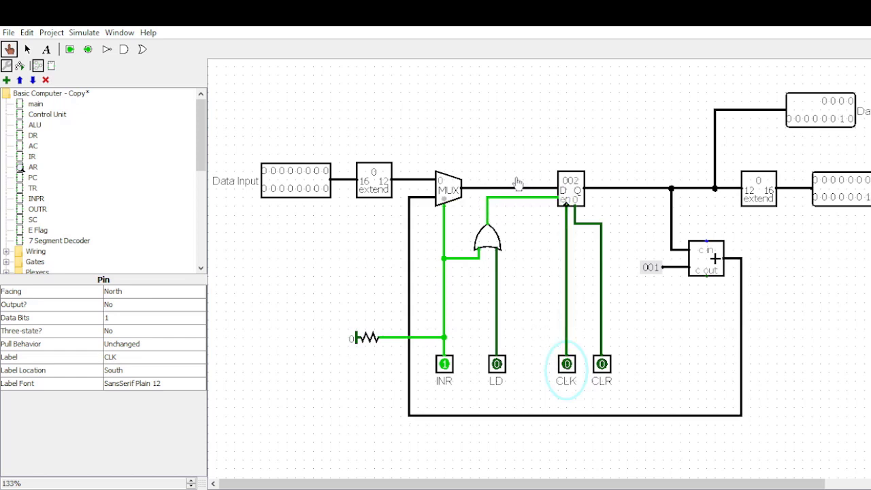
left_click(445, 374)
left_click(445, 368)
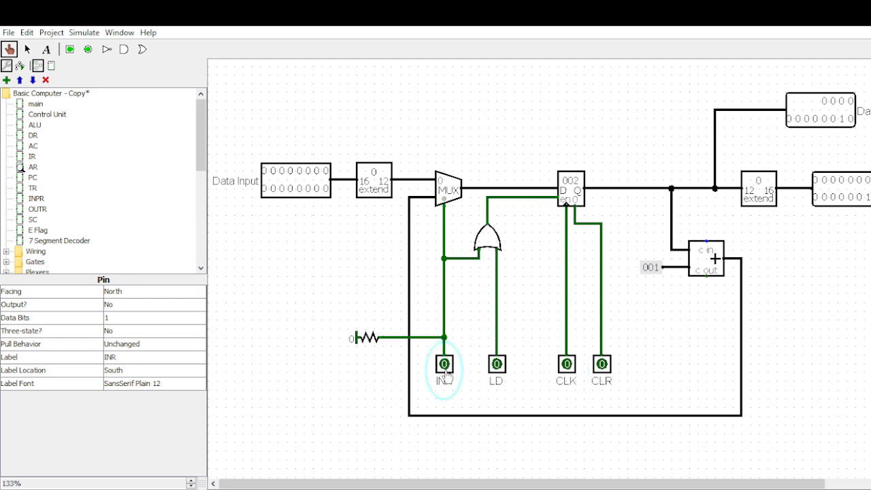
Probe the Data Input wires before and after the bit extender, set LD to 1 and pulse CLK once to load the input.
left_click(344, 184)
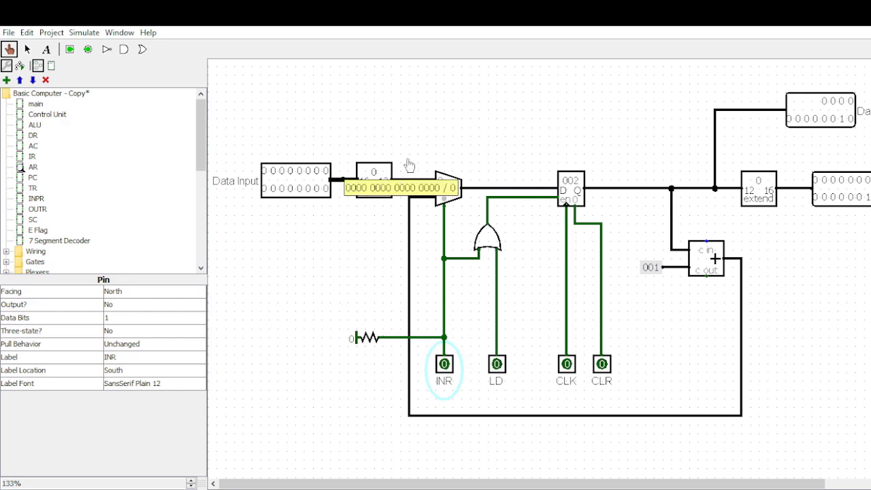
left_click(414, 185)
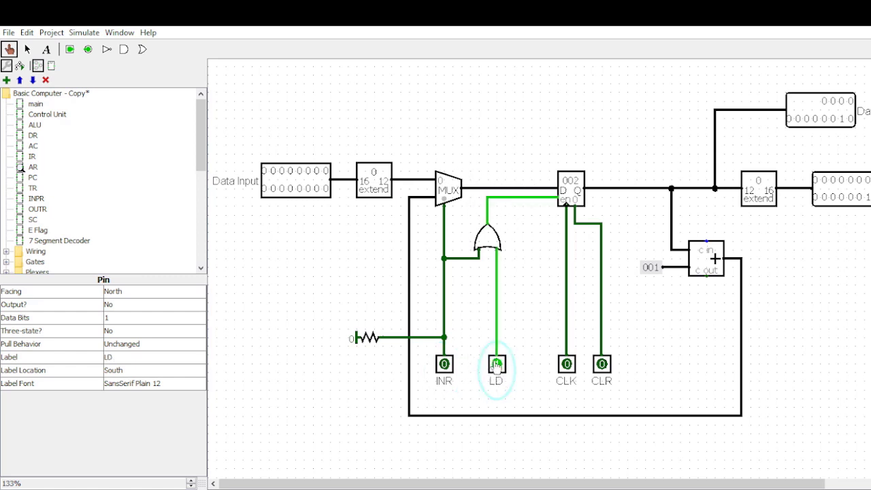
left_click(567, 365)
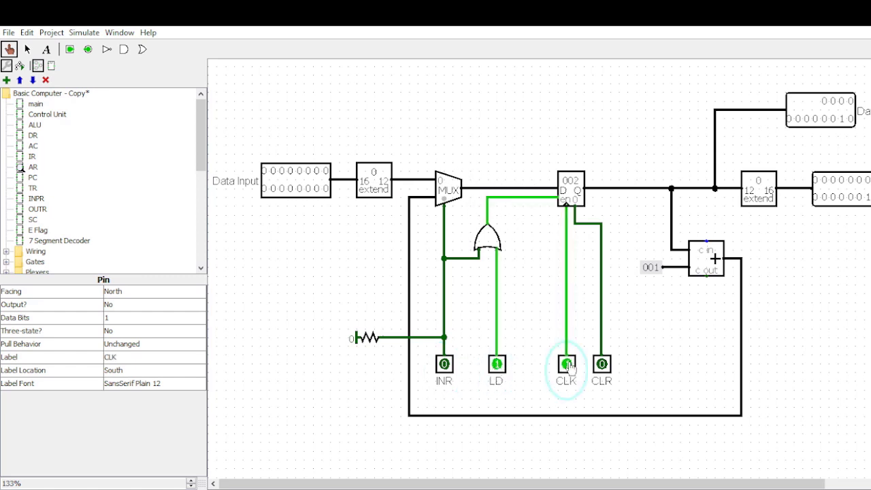
left_click(568, 366)
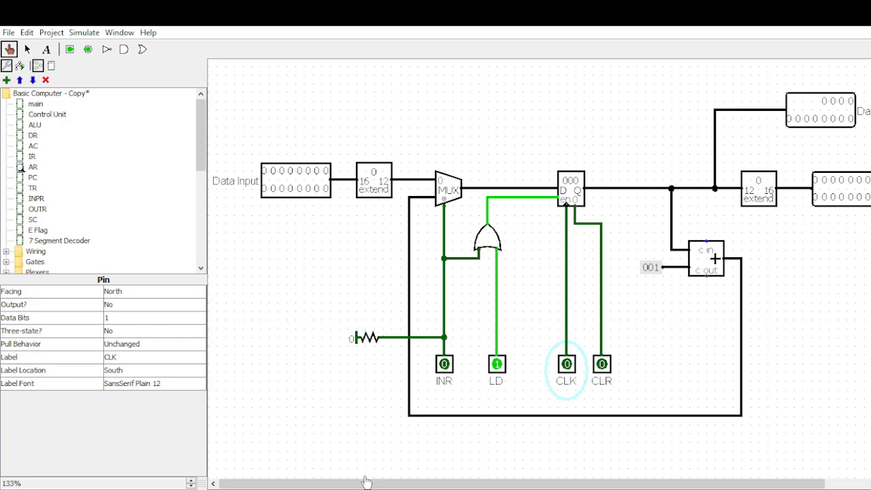
Move the 16-bit Data Output pin of the AR circuit closer to its 12-to-16 bit extender.
left_click_drag(363, 485, 413, 484)
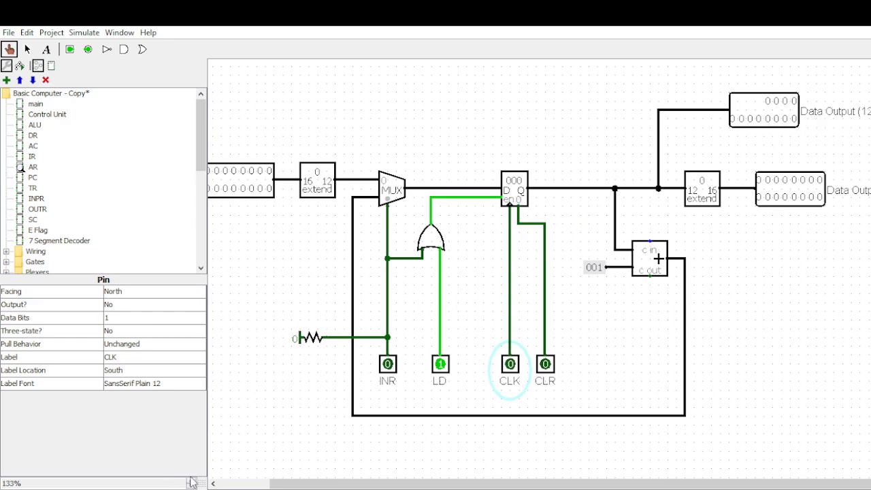
key("ctrl+2")
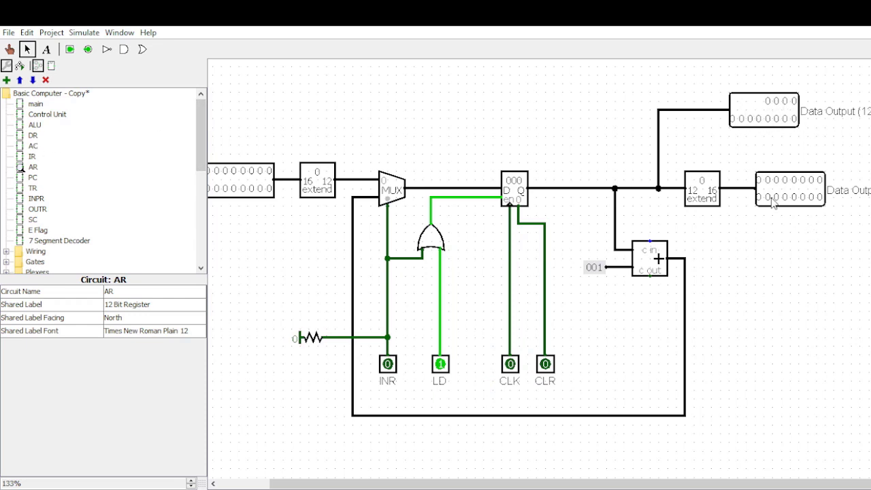
left_click_drag(772, 203, 754, 203)
left_click(781, 231)
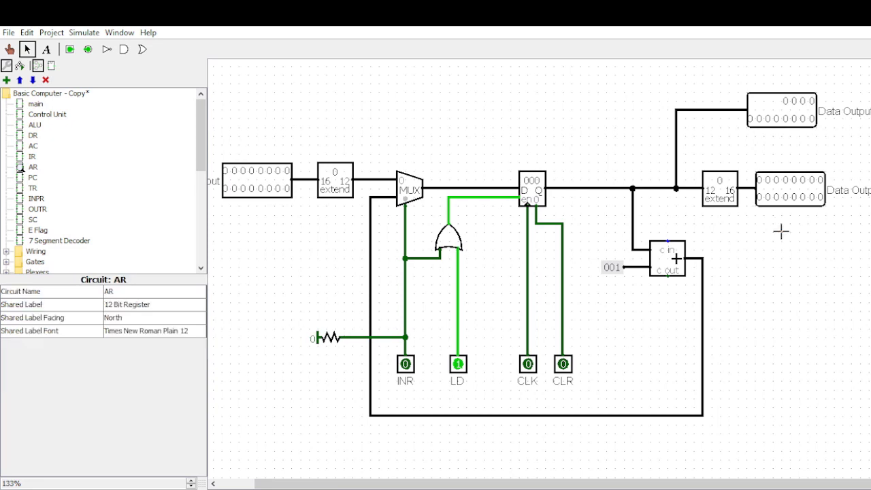
Open the main circuit, probe AR's output wires to the RAM address input and the common bus multiplexer, and select the AR block.
double_click(21, 106)
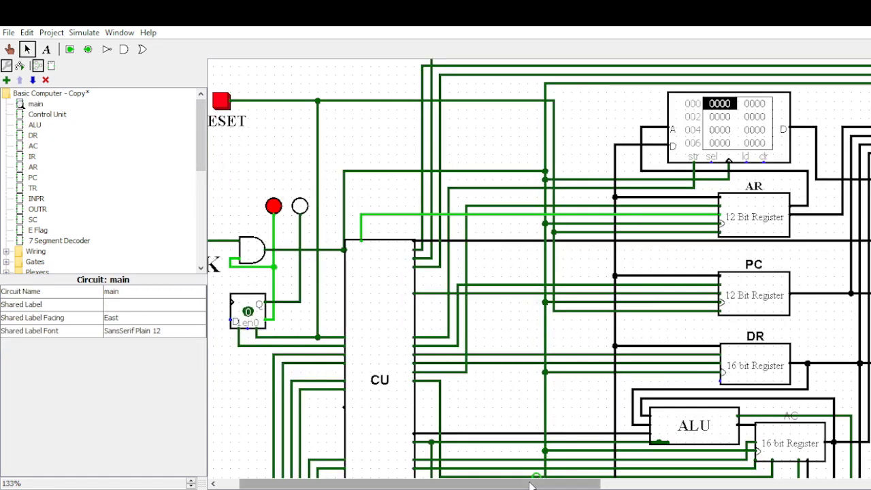
left_click_drag(529, 484, 698, 485)
left_click(10, 49)
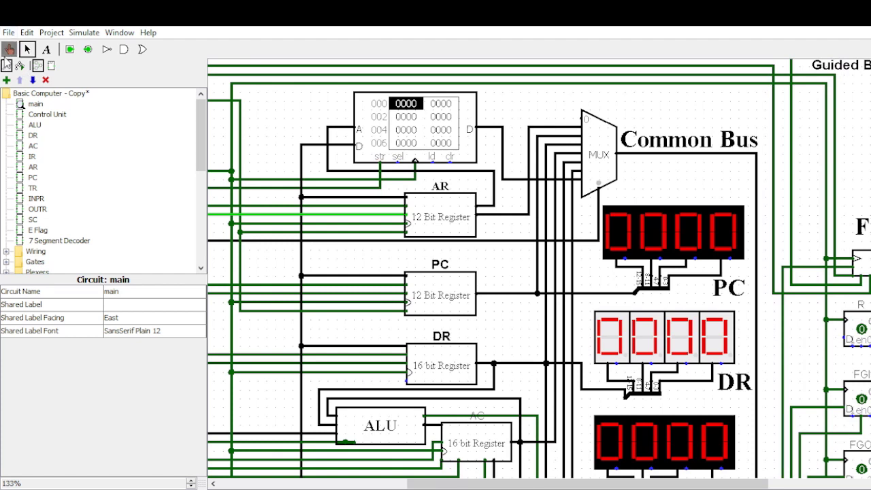
left_click(493, 206)
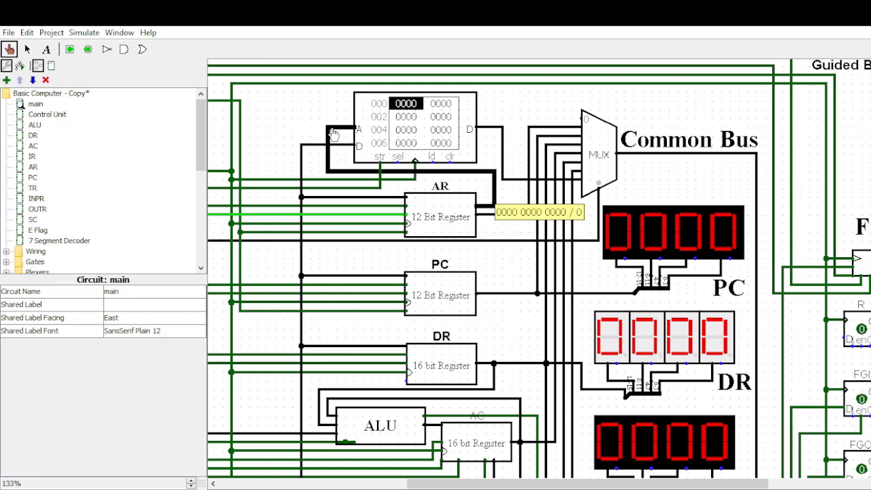
left_click(367, 123)
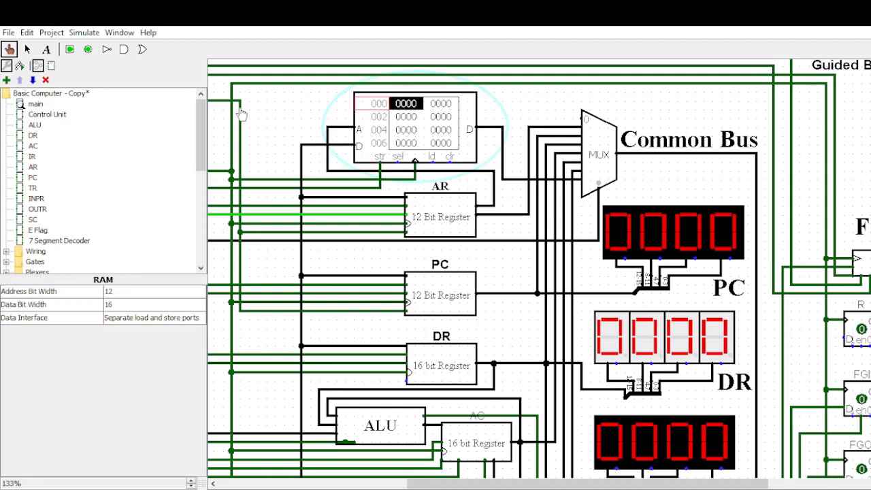
left_click(497, 216)
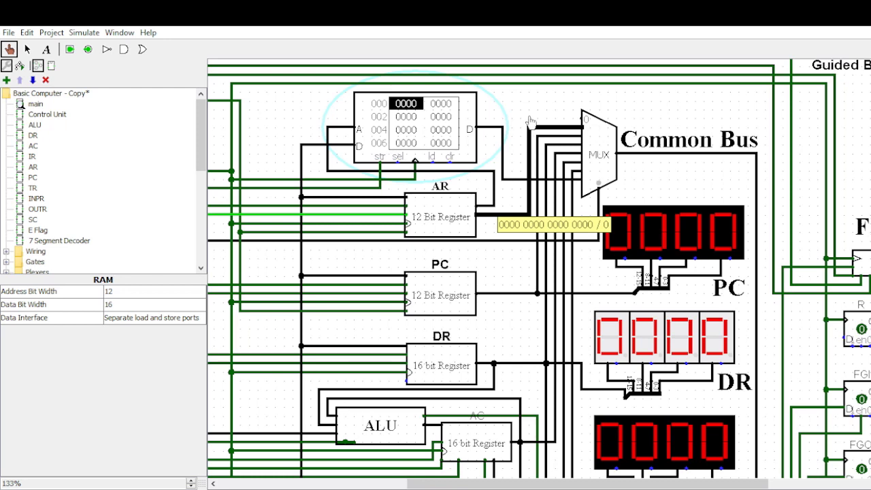
left_click(437, 216)
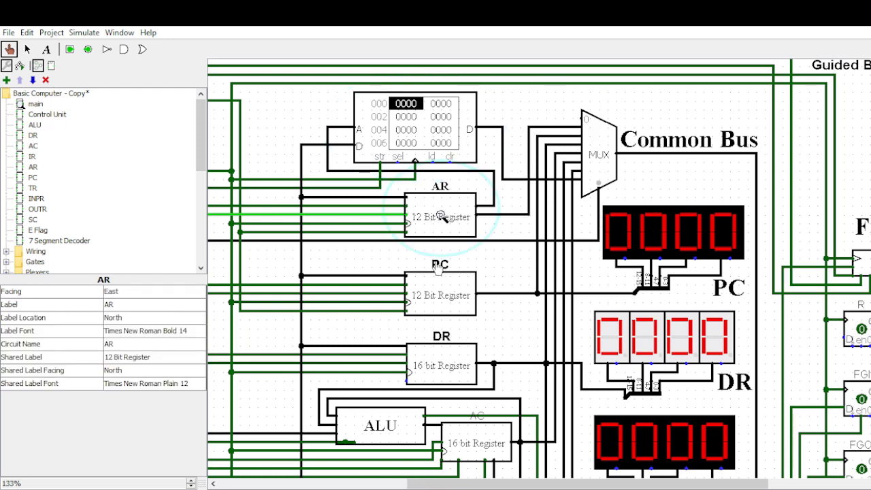
Open the PC circuit and move its Data Output pin closer to the 12-to-16 bit extender.
scroll(437, 234, "down", 2)
left_click(439, 244)
left_click(439, 244)
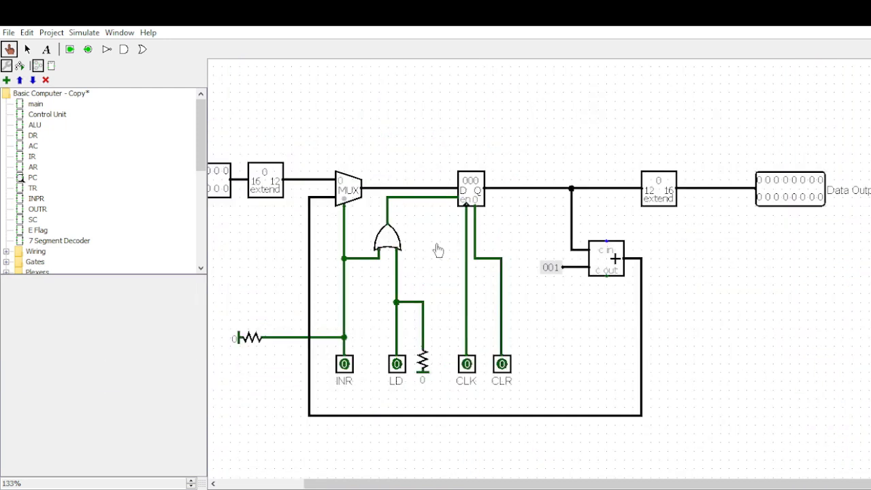
scroll(714, 259, "left", 3)
left_click_drag(551, 487, 637, 487)
left_click(26, 49)
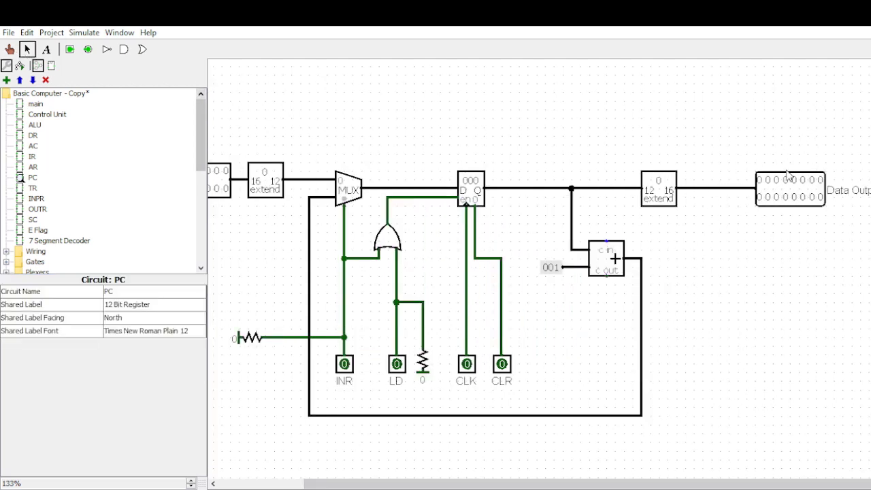
left_click_drag(786, 193, 755, 190)
left_click(765, 267)
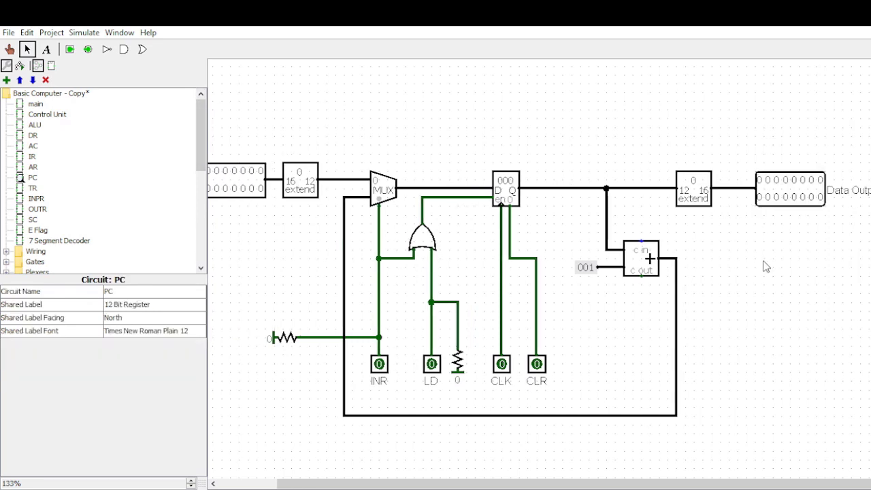
Reopen the AR circuit from the main circuit and move the INR pin slightly down, away from the pull resistor junction.
double_click(32, 105)
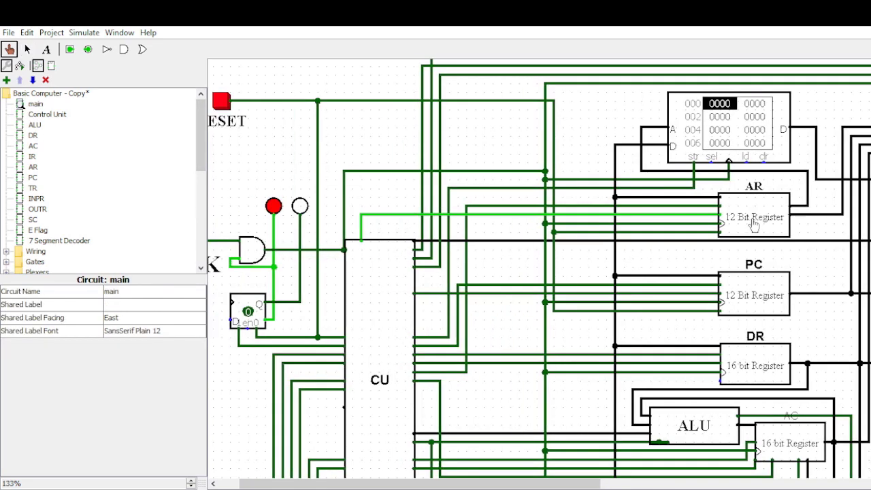
double_click(753, 219)
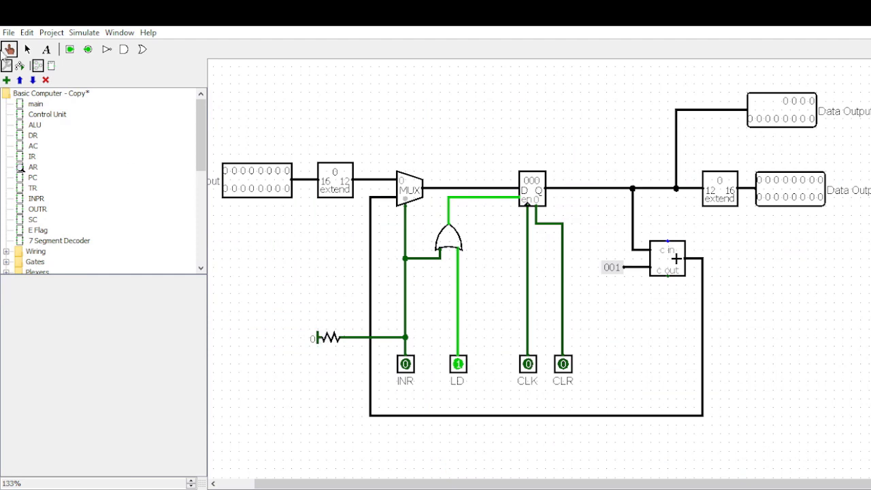
left_click(28, 48)
left_click(338, 342)
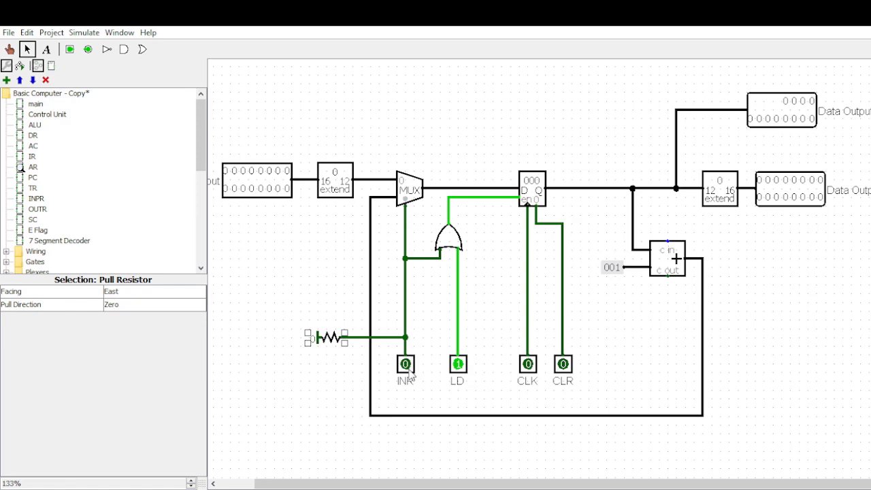
left_click_drag(408, 376, 408, 387)
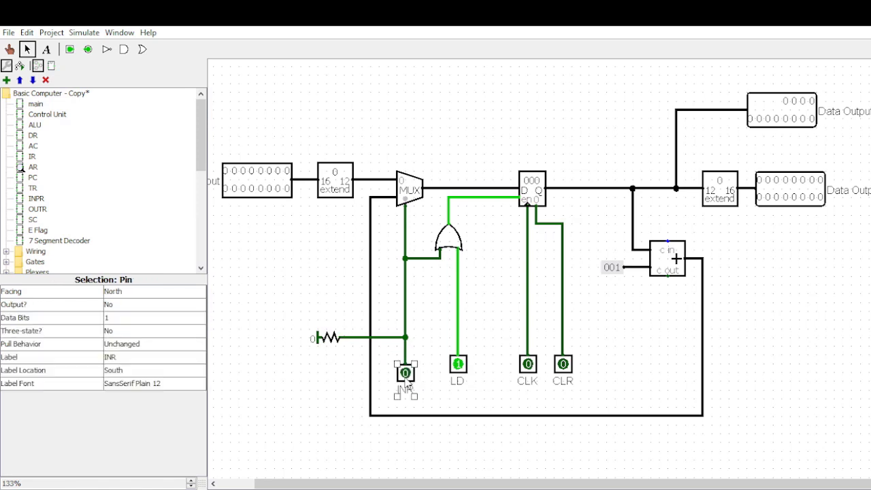
Probe the INR wire feeding the multiplexer select and OR gate, and examine the properties of the attached pull resistor.
left_click(10, 50)
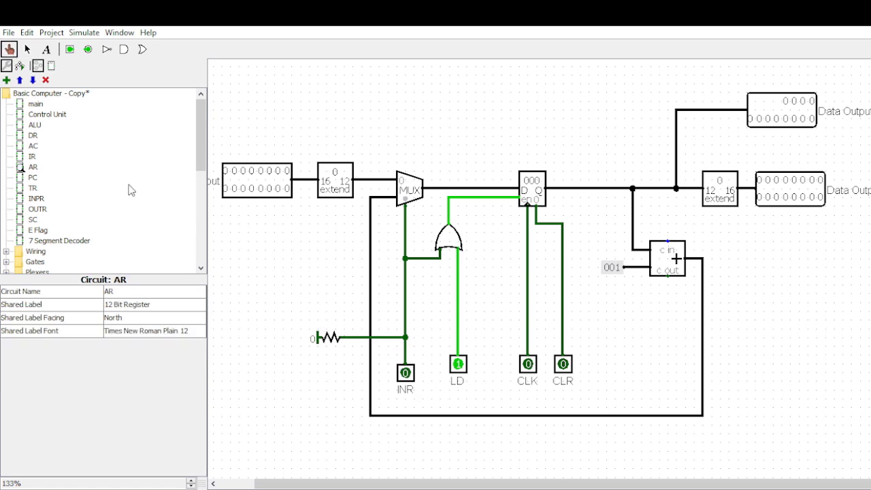
left_click(28, 49)
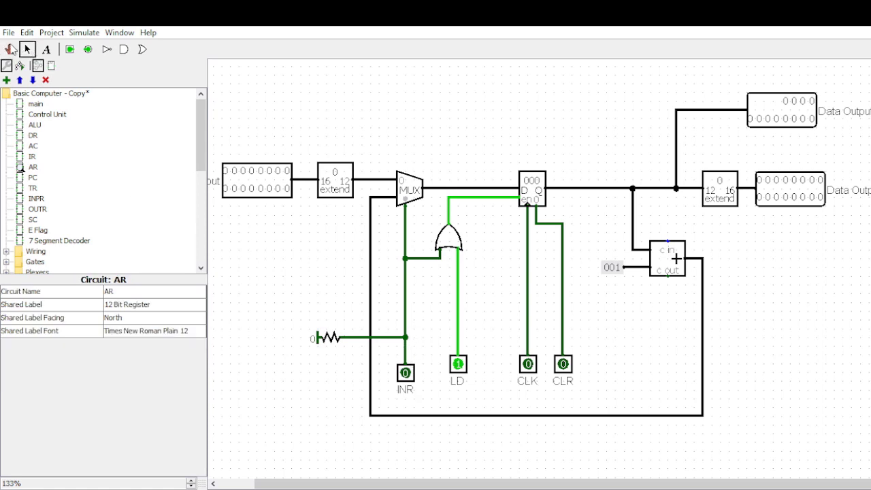
left_click(10, 50)
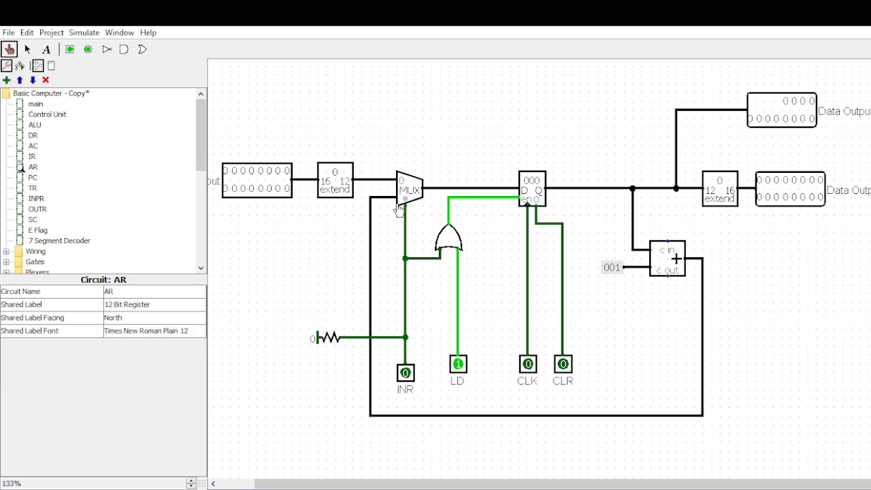
left_click(406, 297)
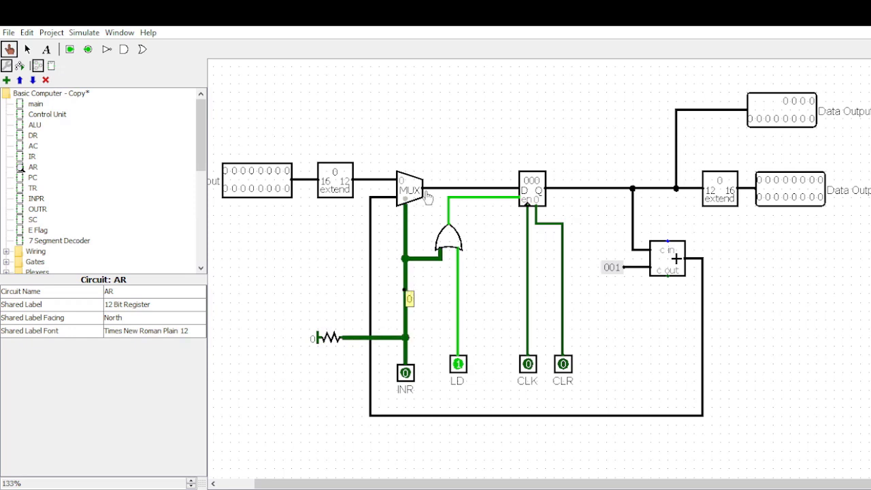
left_click(331, 348)
left_click(27, 49)
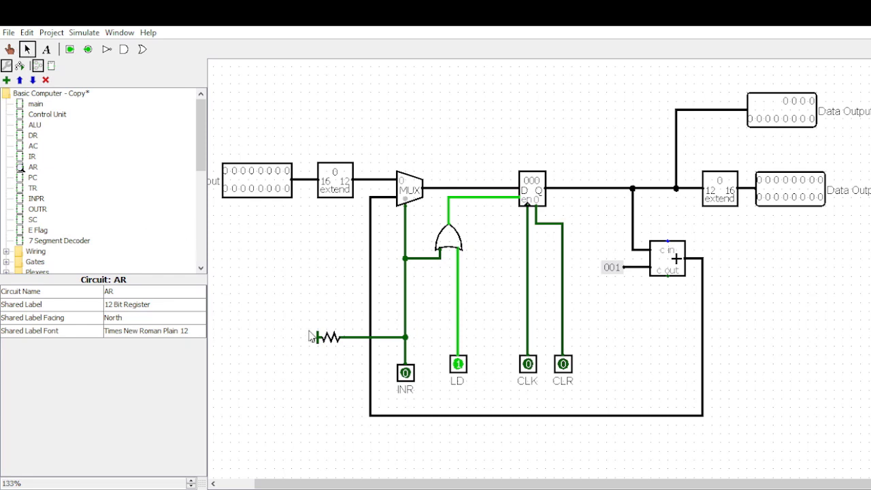
left_click(331, 344)
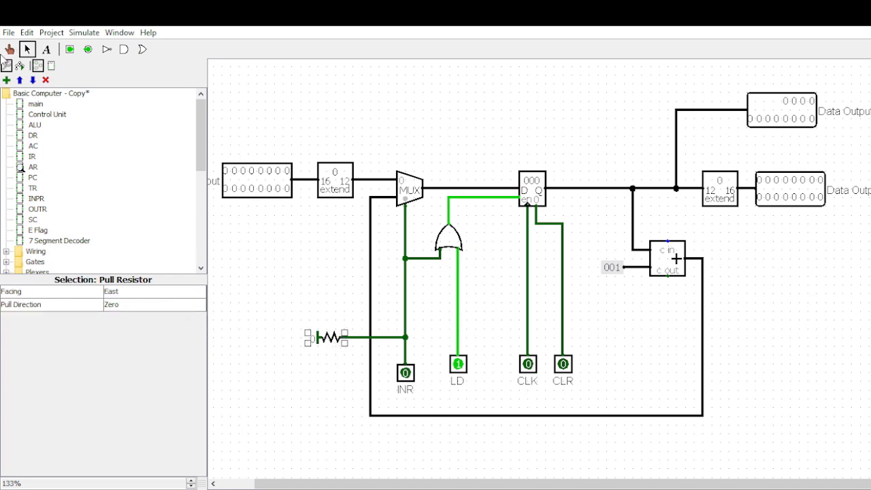
left_click(9, 49)
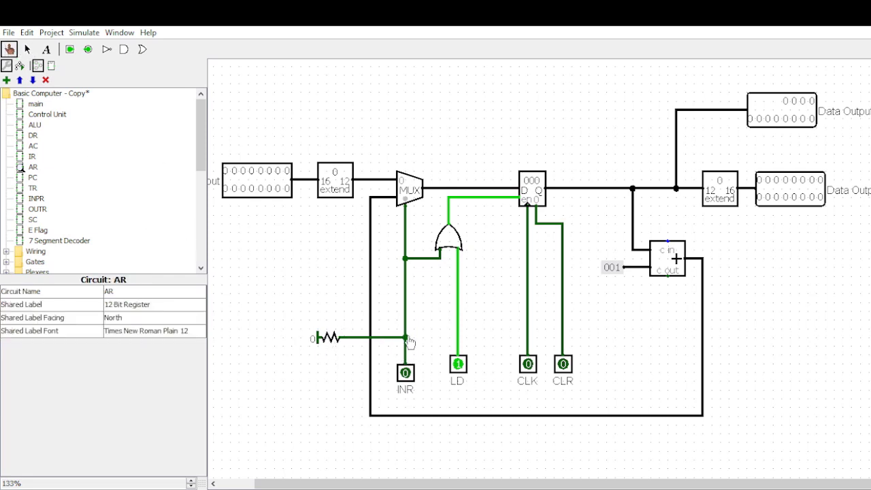
Toggle the INR pin on and off repeatedly with the pull resistor connected, leaving it at 0.
left_click(406, 376)
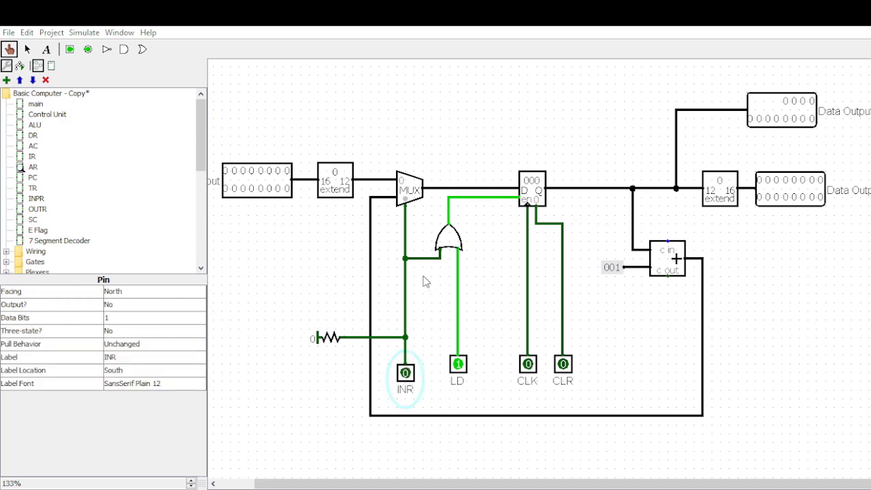
left_click(406, 373)
left_click(405, 374)
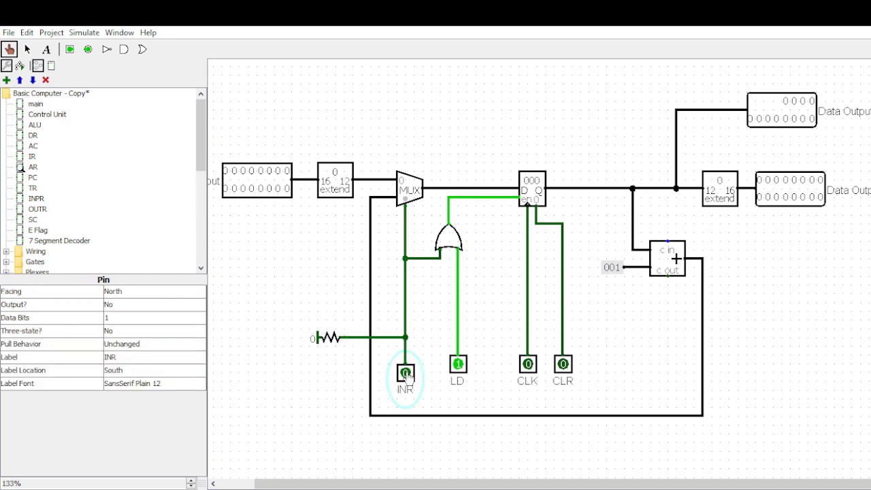
left_click(405, 373)
left_click(405, 373)
Disconnect the INR pin from the pull resistor junction by shortening the wire above the pin, and inspect the pull resistor.
left_click(29, 49)
left_click(406, 368)
left_click_drag(405, 337, 406, 345)
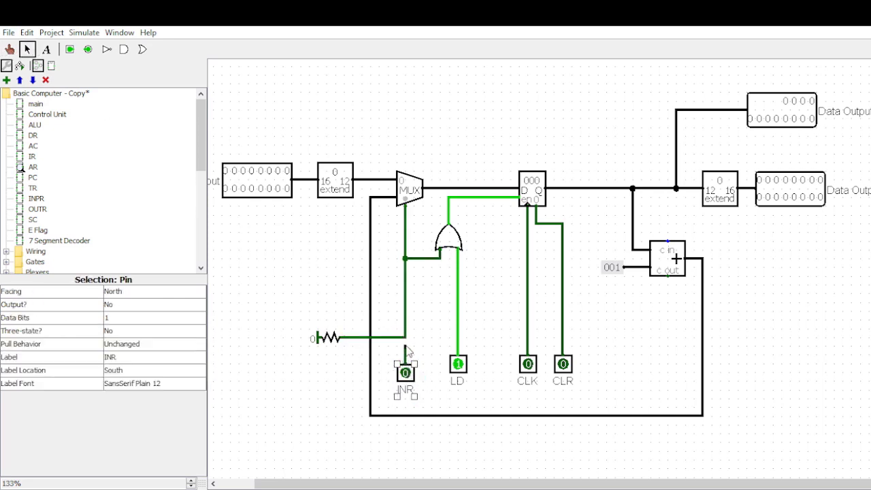
left_click(416, 340)
left_click(316, 337)
left_click(314, 337)
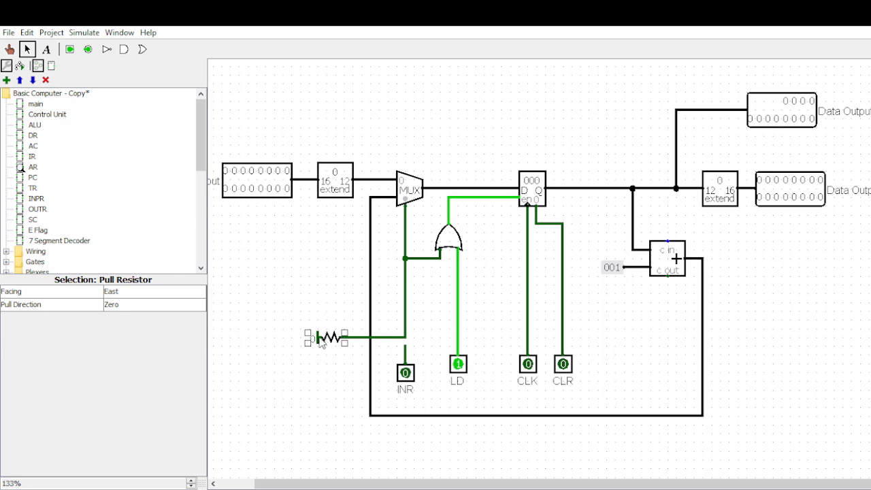
left_click(11, 50)
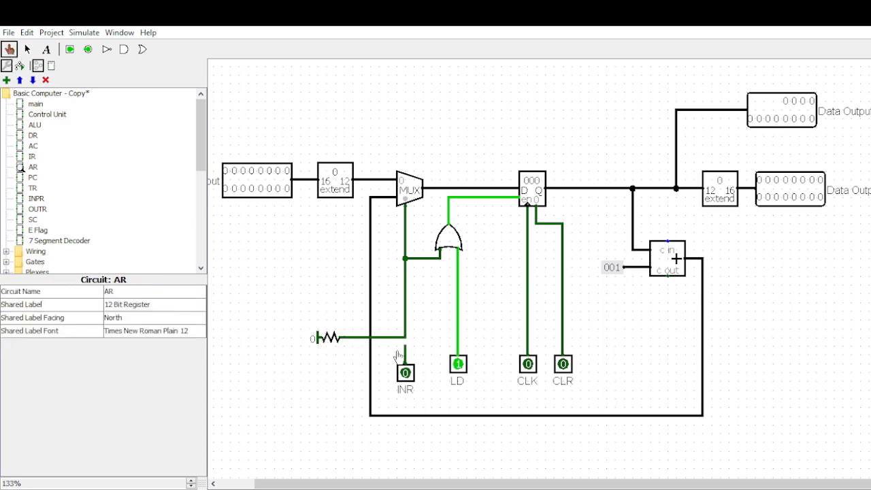
left_click(27, 49)
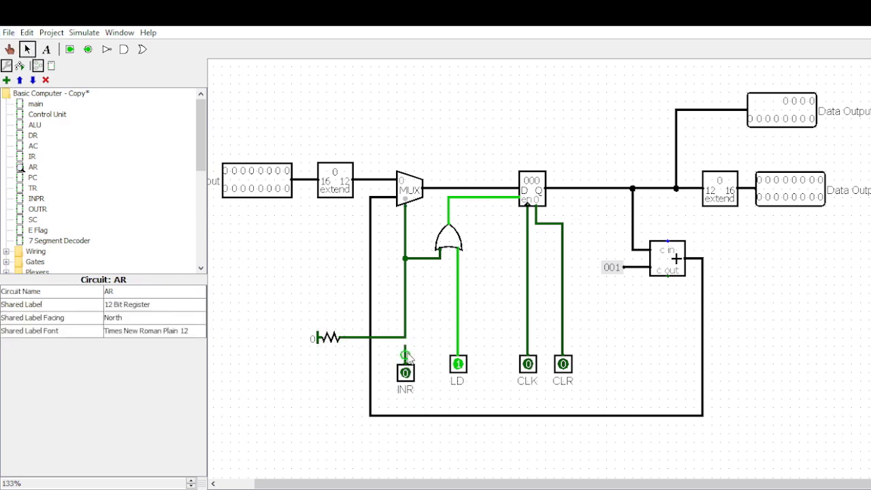
Return to the main circuit and open the DR register's internal circuit for viewing.
left_click_drag(406, 337, 406, 337)
double_click(27, 104)
scroll(509, 272, "down", 5)
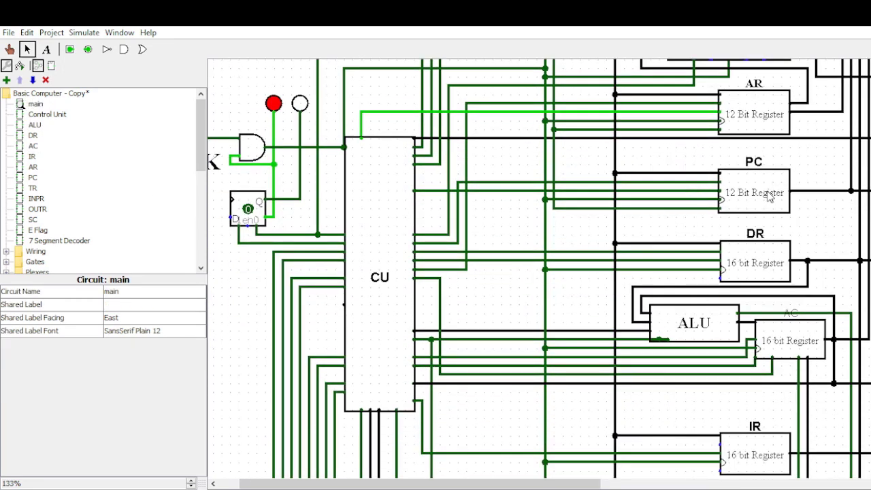
scroll(768, 195, "down", 3)
key("ctrl+1")
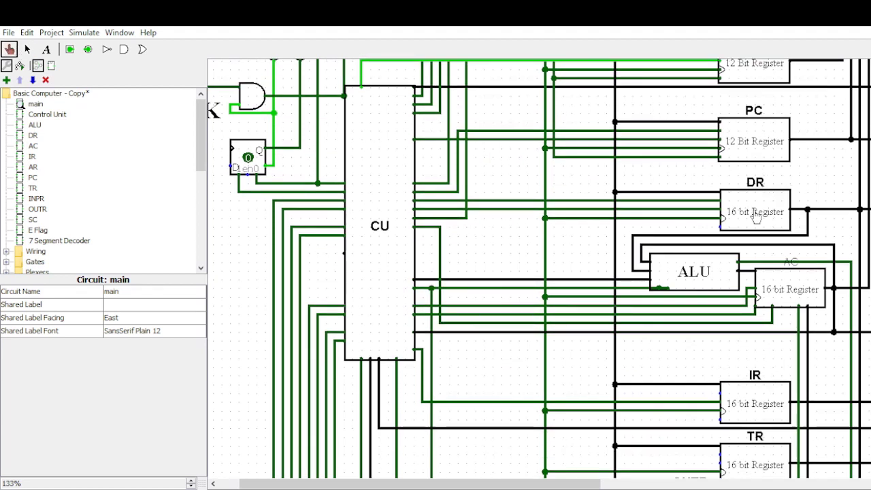
double_click(755, 216)
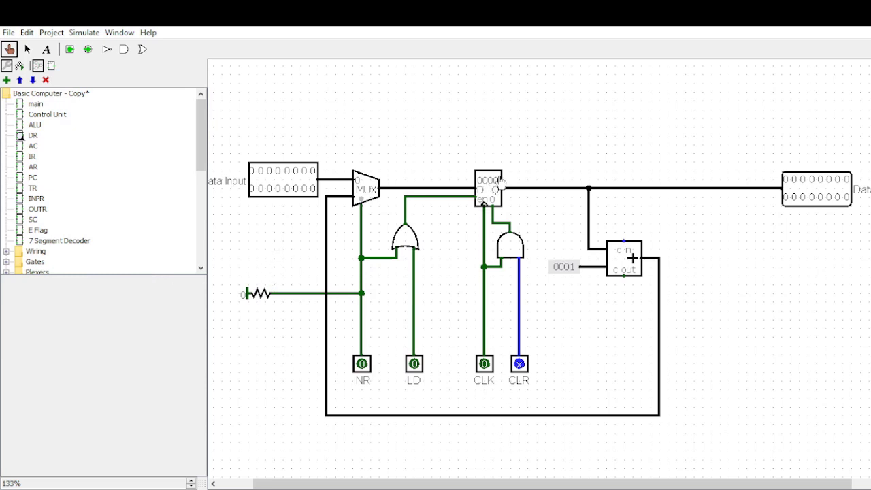
Go back to the main circuit and open the internal circuit of the AC register beside the ALU.
double_click(35, 103)
scroll(538, 266, "down", 3)
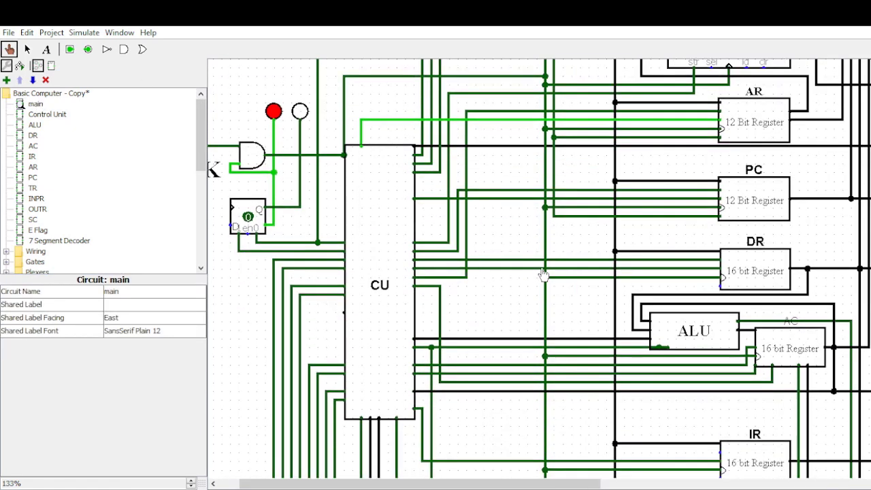
scroll(766, 272, "down", 2)
left_click(796, 297)
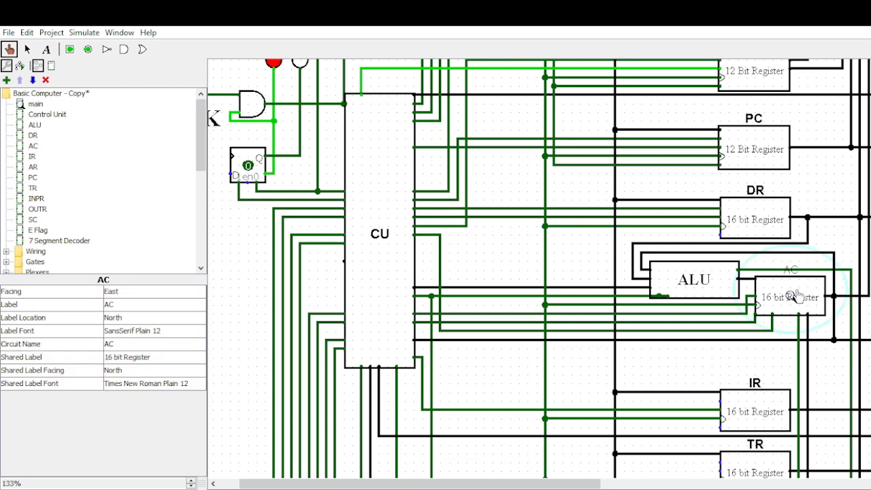
double_click(791, 299)
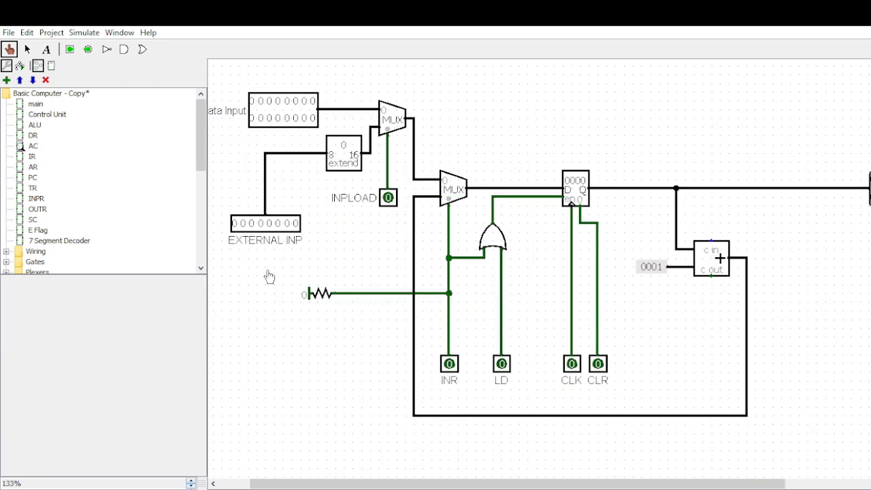
Trace the wire from INPR to AC in the main circuit, and reopen the AC circuit.
scroll(268, 272, "up", 2)
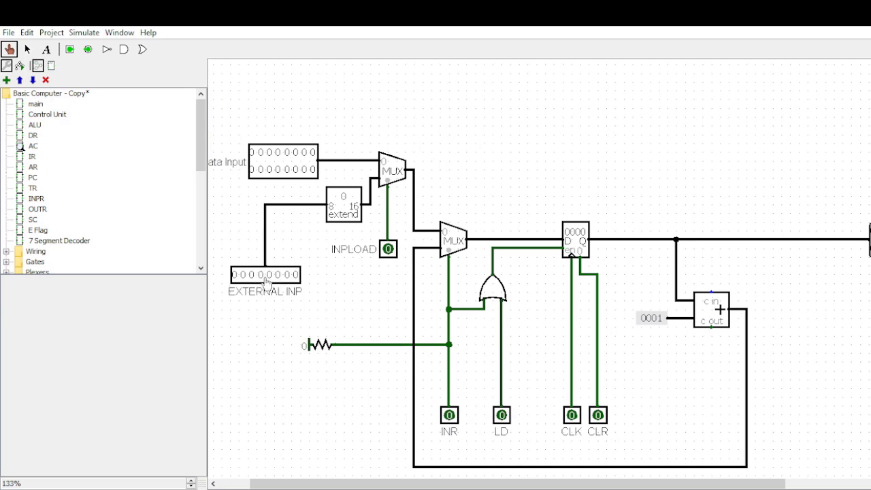
double_click(36, 104)
scroll(693, 378, "down", 5)
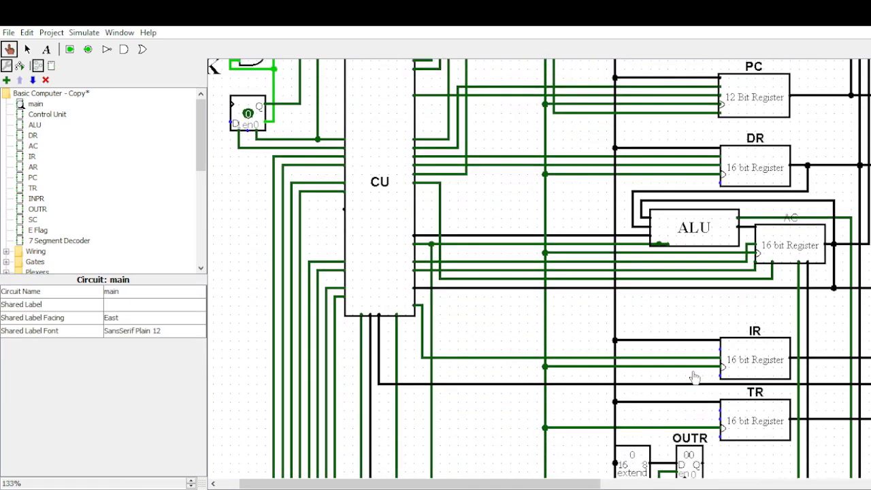
scroll(693, 377, "down", 3)
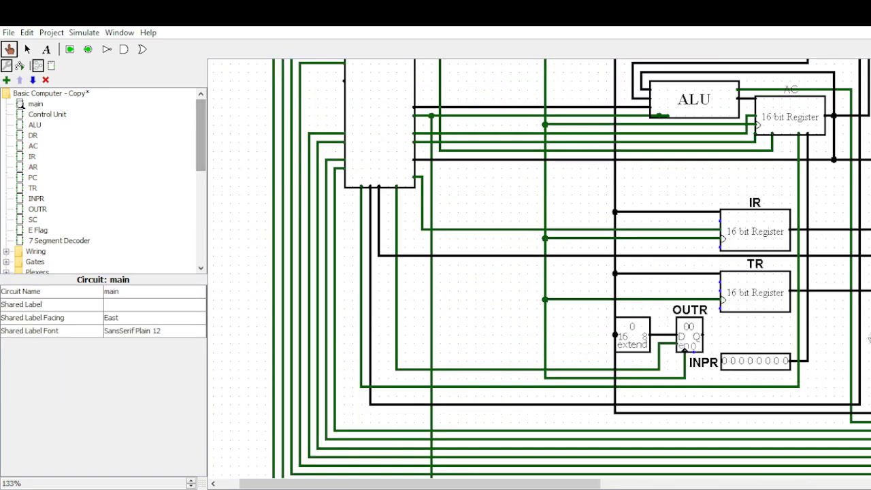
scroll(817, 299, "up", 2)
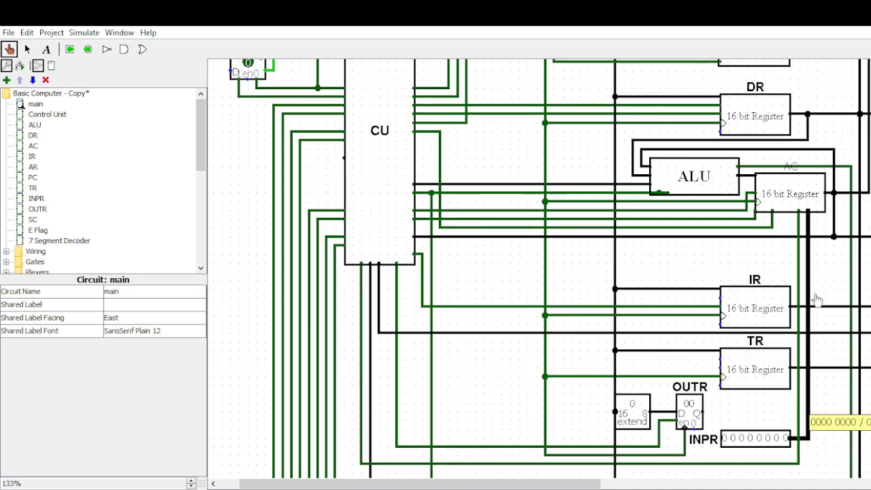
left_click(789, 202)
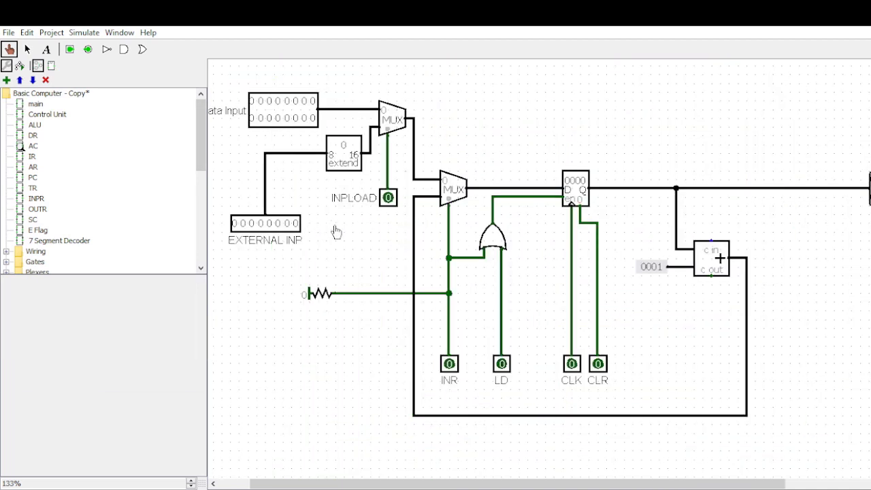
Toggle the INPLOAD pin in the AC circuit to switch the input multiplexer's selection, leaving it at 0.
scroll(387, 200, "up", 2)
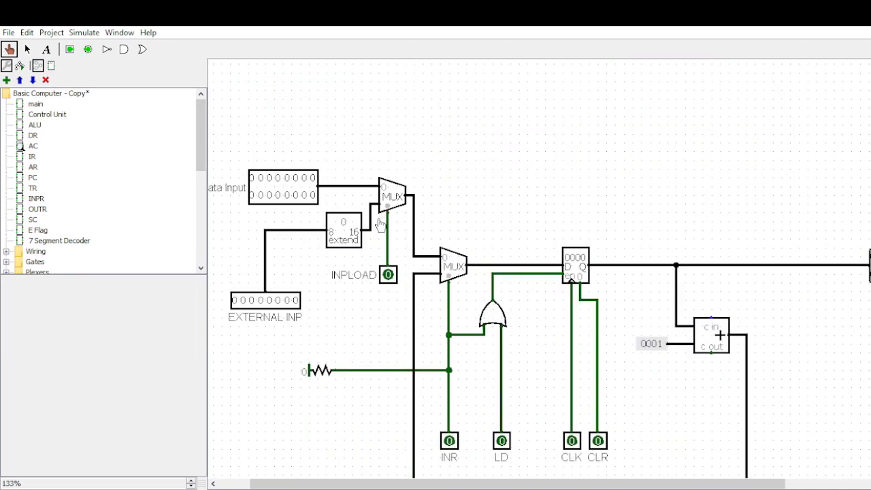
left_click(387, 276)
left_click(388, 274)
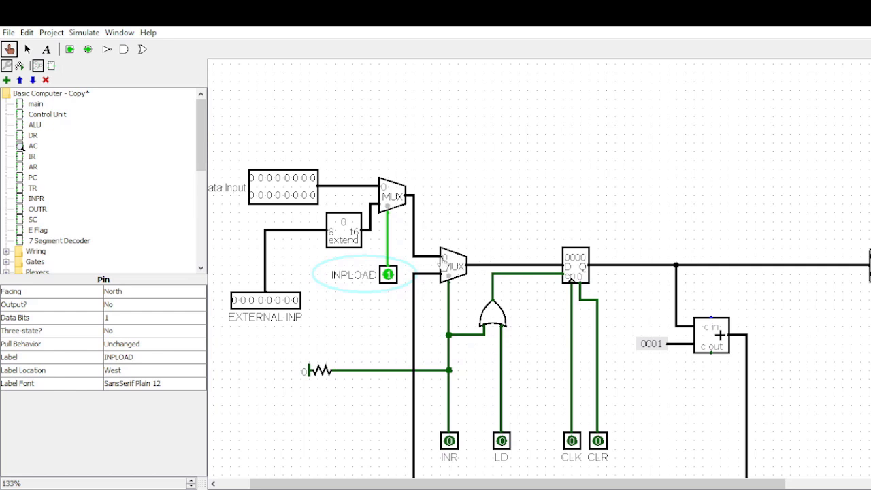
left_click(388, 274)
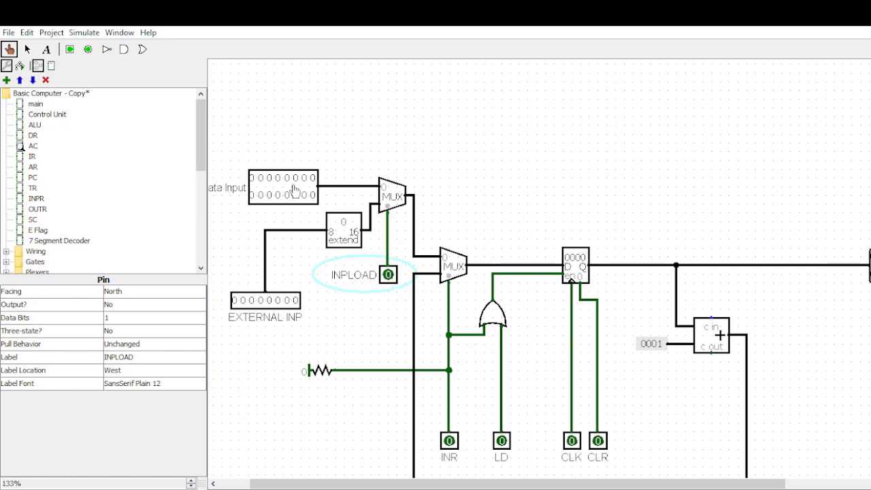
Probe the Data Input wire, the first multiplexer's output and the bit extender's output in the AC circuit.
left_click(331, 192)
left_click(413, 233)
left_click(367, 232)
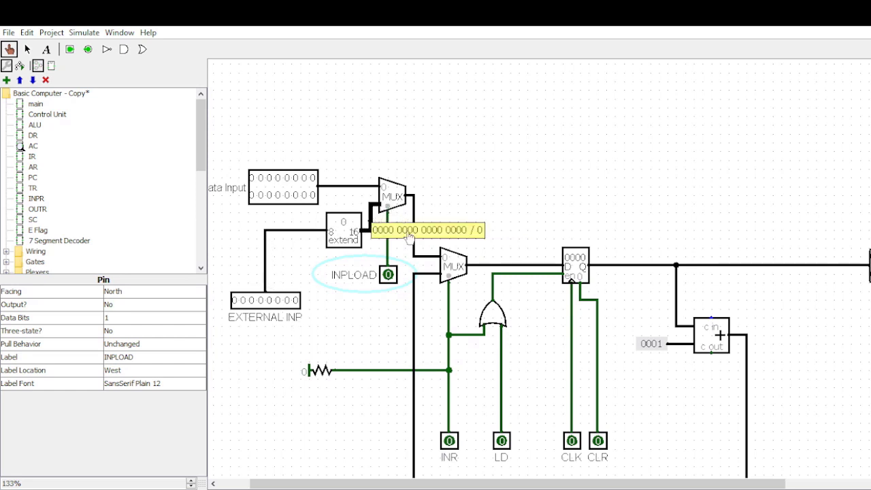
scroll(520, 286, "down", 3)
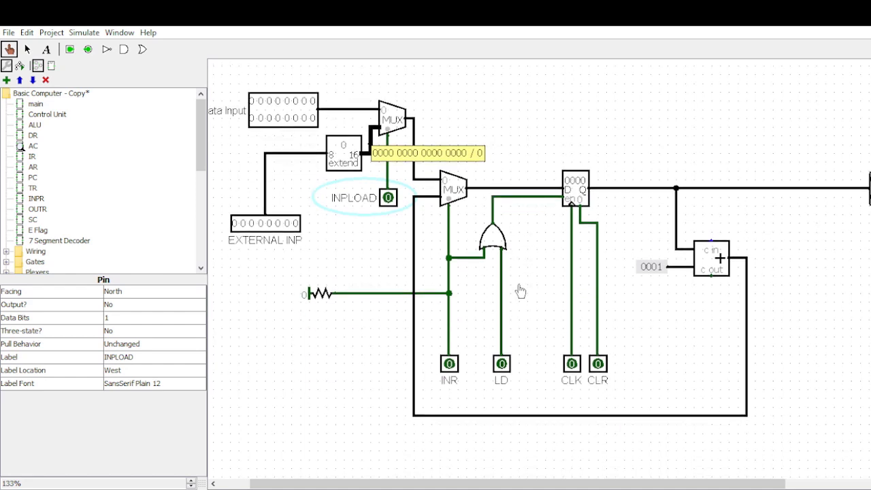
Move the Data Output pin of the AC circuit closer to the register, shortening its output wire.
left_click_drag(429, 483, 519, 483)
left_click(26, 49)
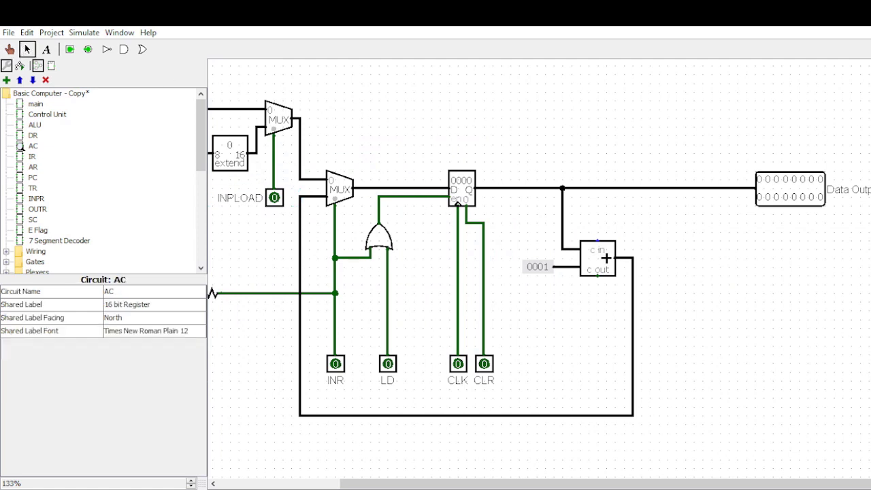
left_click_drag(797, 192, 722, 189)
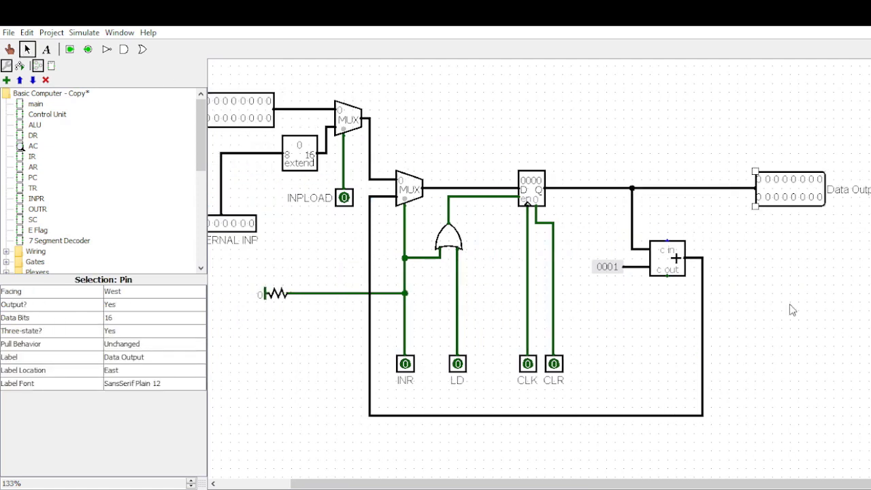
left_click_drag(788, 191, 763, 199)
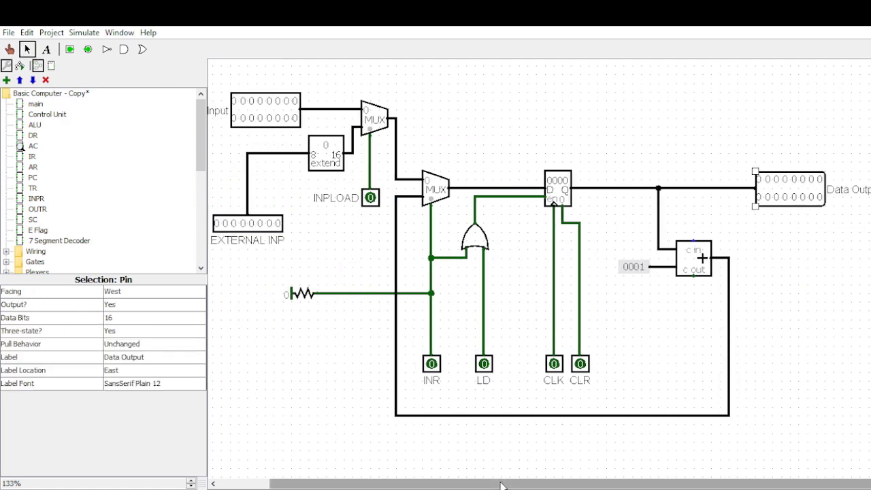
left_click_drag(502, 486, 382, 483)
scroll(407, 387, "up", 3)
scroll(407, 387, "down", 2)
scroll(407, 387, "up", 1)
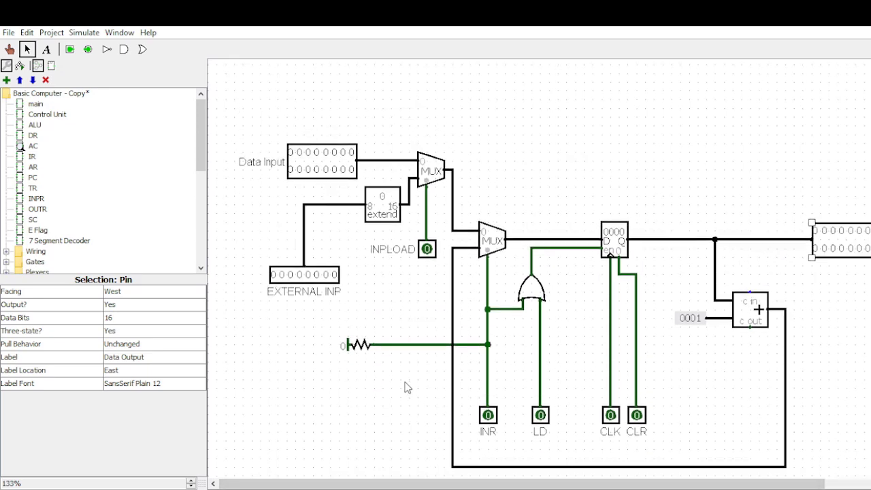
Return to the main circuit and inspect the IR and TR register blocks.
double_click(31, 106)
scroll(506, 358, "down", 2)
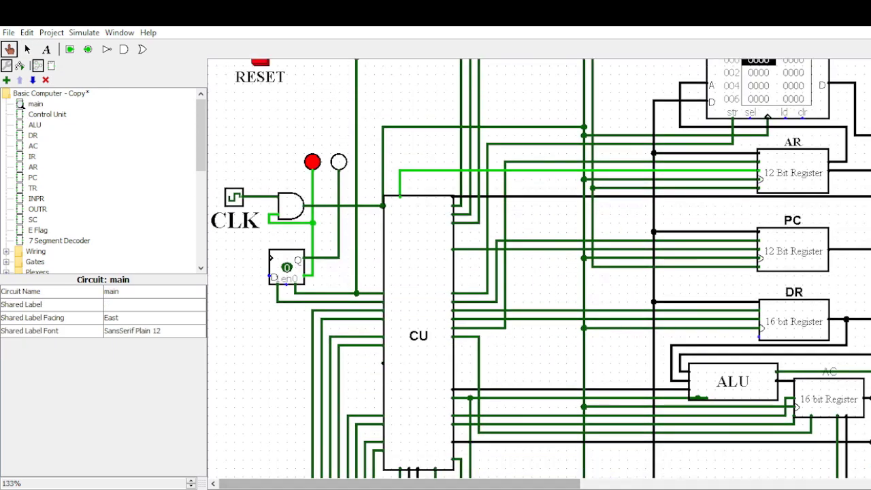
scroll(527, 363, "down", 8)
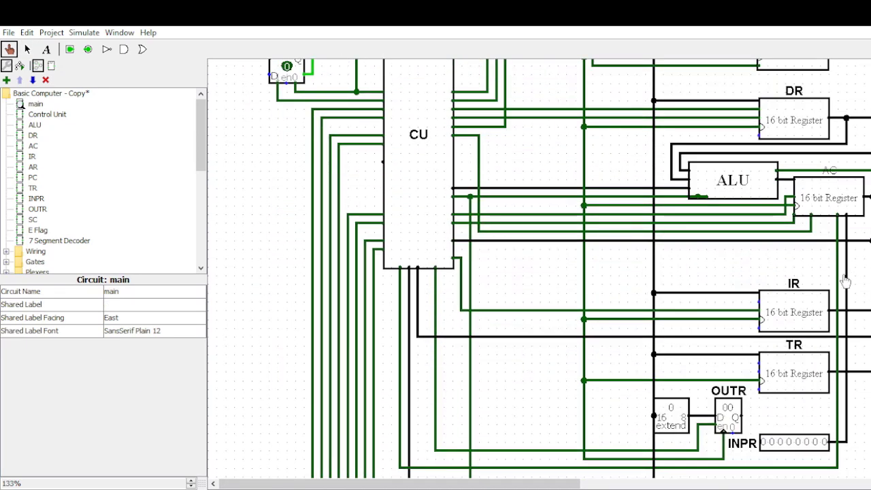
left_click(802, 314)
left_click(795, 376)
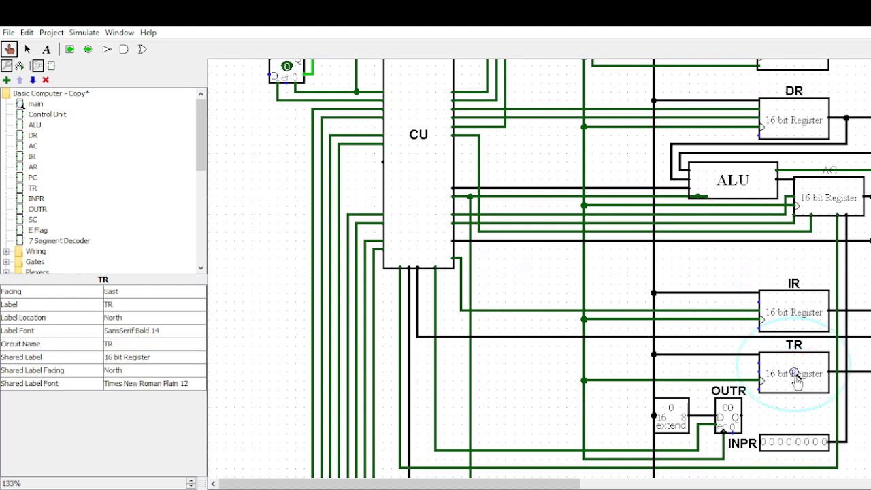
Open the internal circuit of the E flag from the FLAGS section of the main circuit.
scroll(796, 381, "right", 20)
scroll(741, 423, "up", 3)
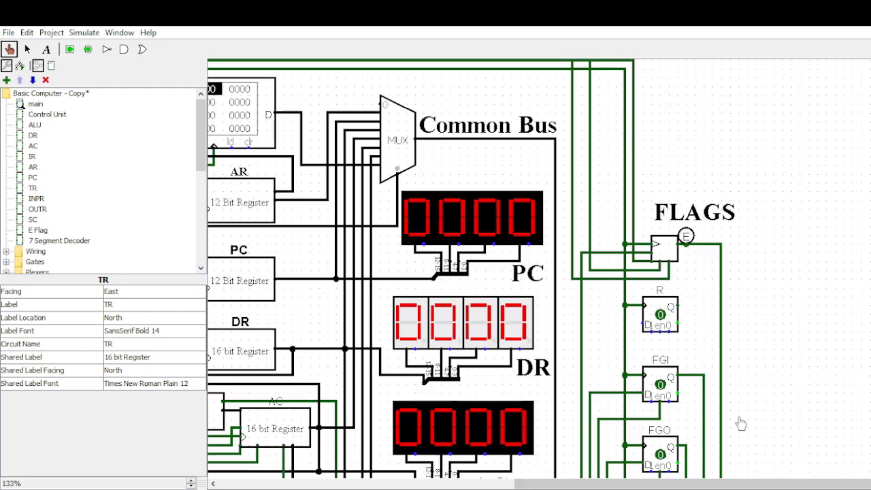
left_click(665, 251)
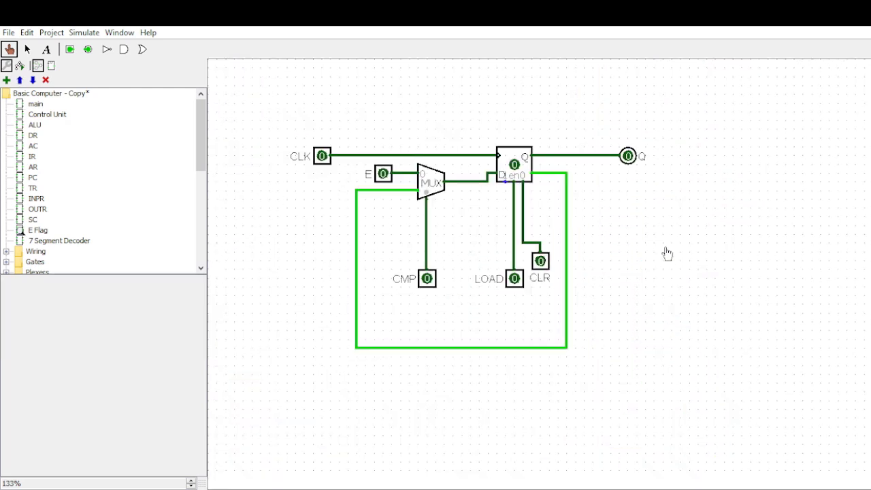
left_click(670, 250)
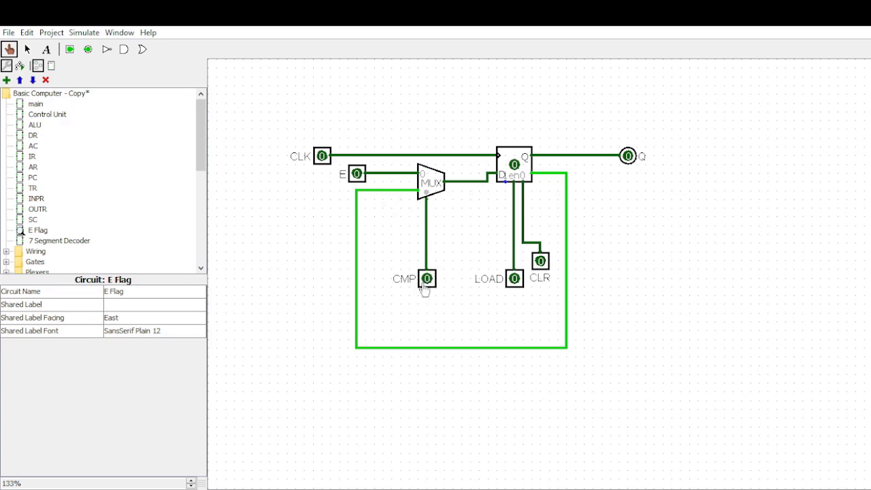
Probe the E input wire and the feedback wire running from the flip-flop's inverted output to the multiplexer.
left_click(400, 175)
left_click(402, 193)
left_click(565, 197)
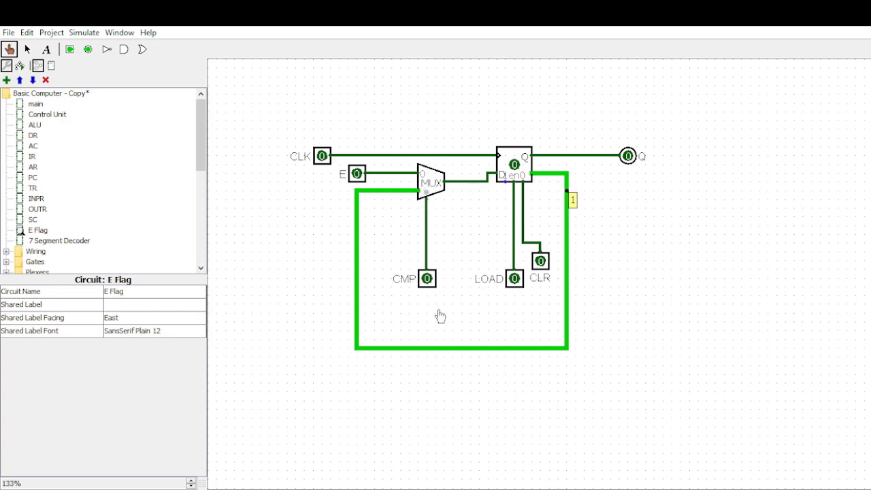
Set the CMP and LOAD pins to 1 and pulse CLK three times to complement the E flag repeatedly.
left_click(428, 279)
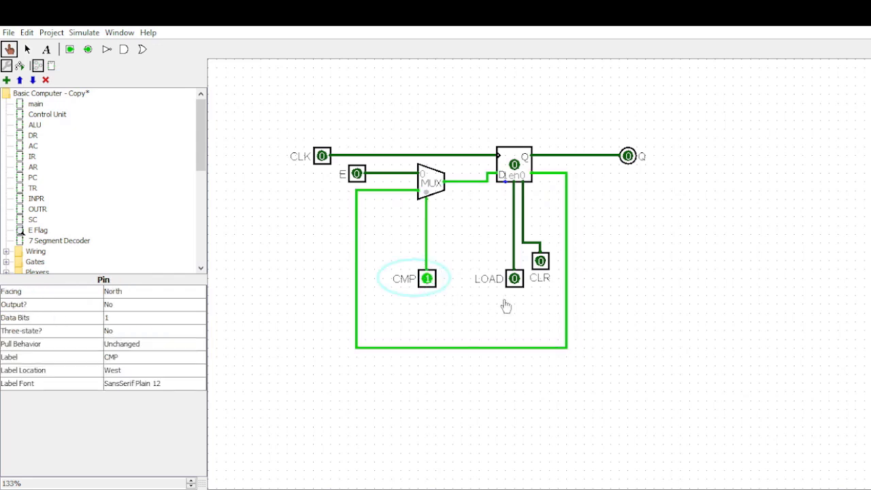
left_click(515, 280)
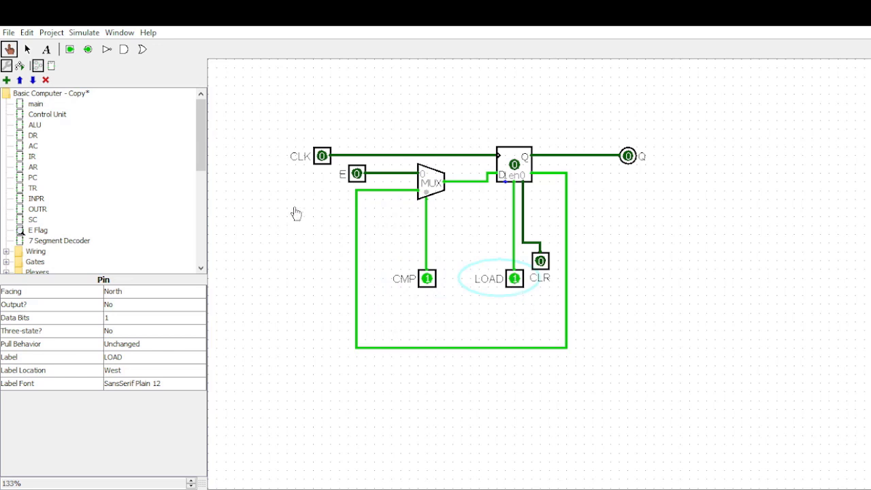
left_click(322, 157)
left_click(322, 157)
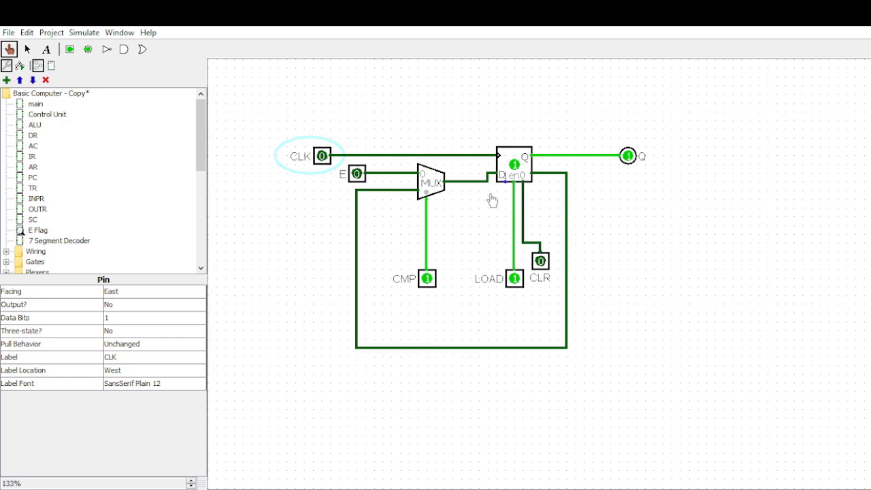
left_click(323, 157)
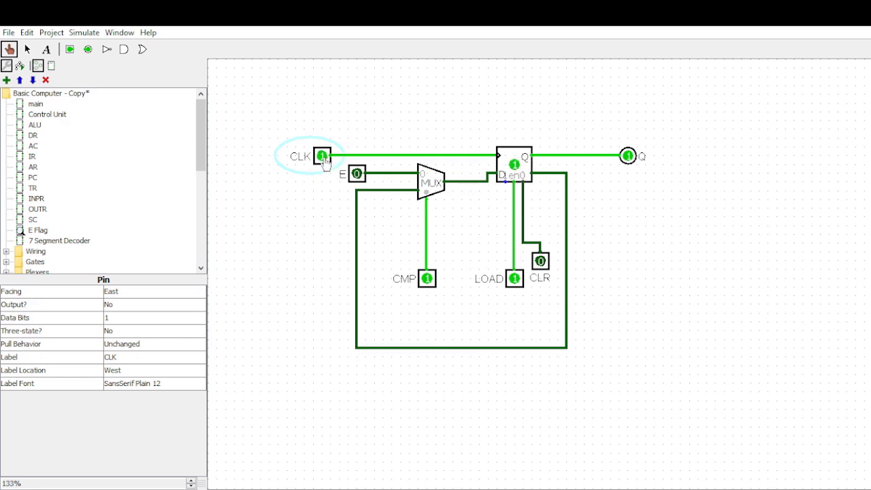
left_click(322, 157)
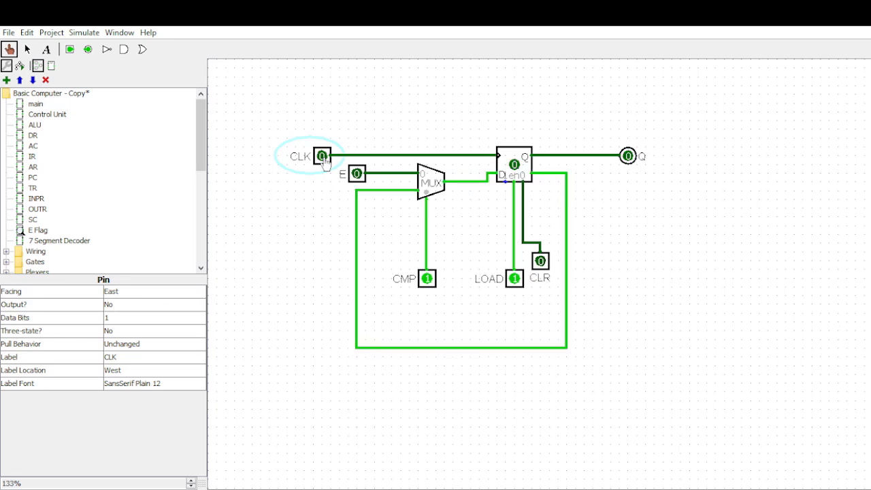
left_click(322, 157)
left_click(323, 157)
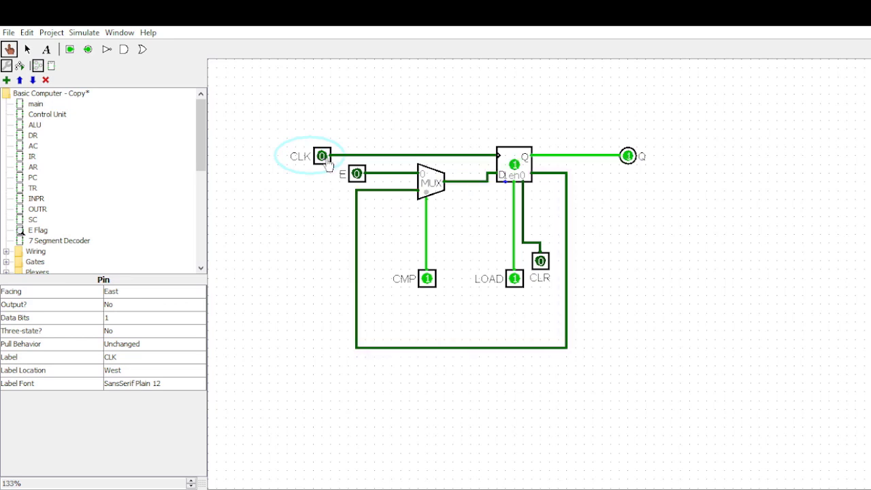
Set the CMP pin to 0 and pulse CLK to load the E input into the flip-flop.
left_click(427, 280)
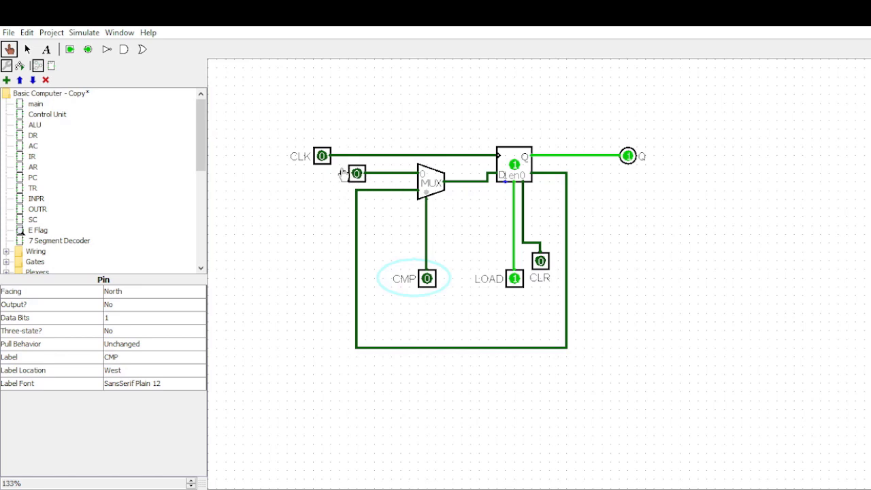
left_click(322, 156)
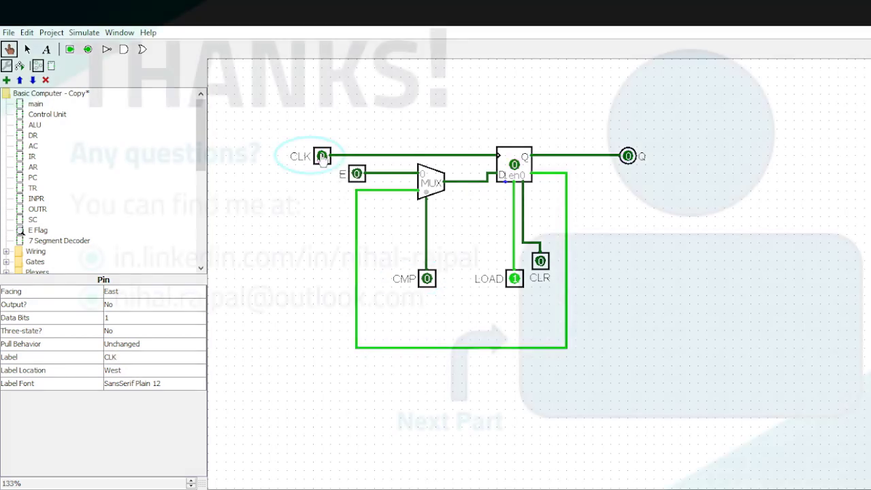